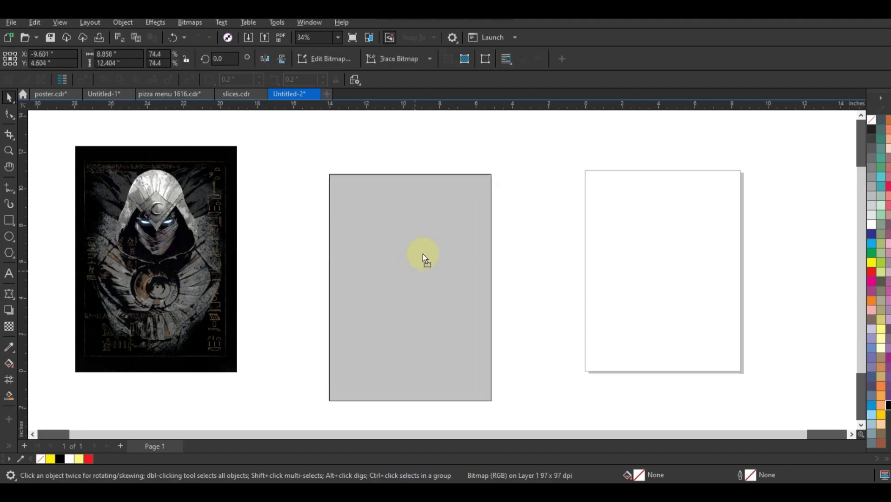
# Centre the poster on the page and zoom in on its left side.
pyautogui.moveTo(367, 272); pyautogui.dragTo(423, 254)
pyautogui.click(243, 247)
pyautogui.click(10, 151)
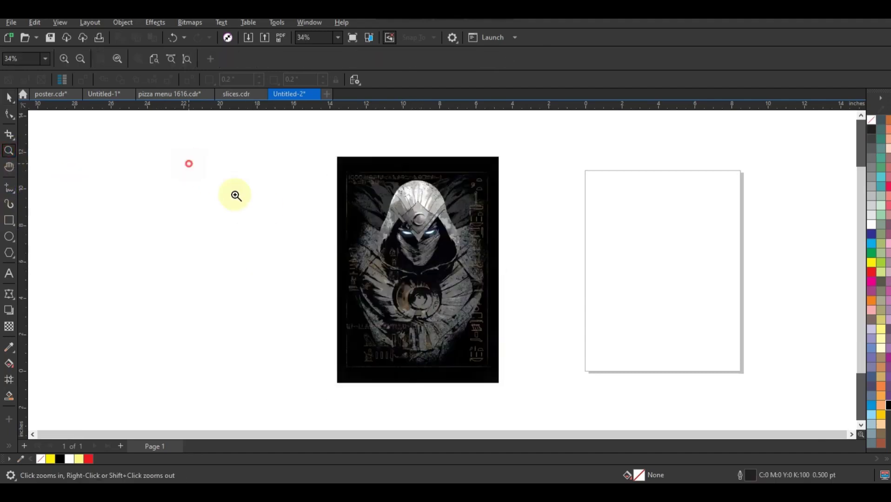
pyautogui.moveTo(189, 167); pyautogui.dragTo(492, 299)
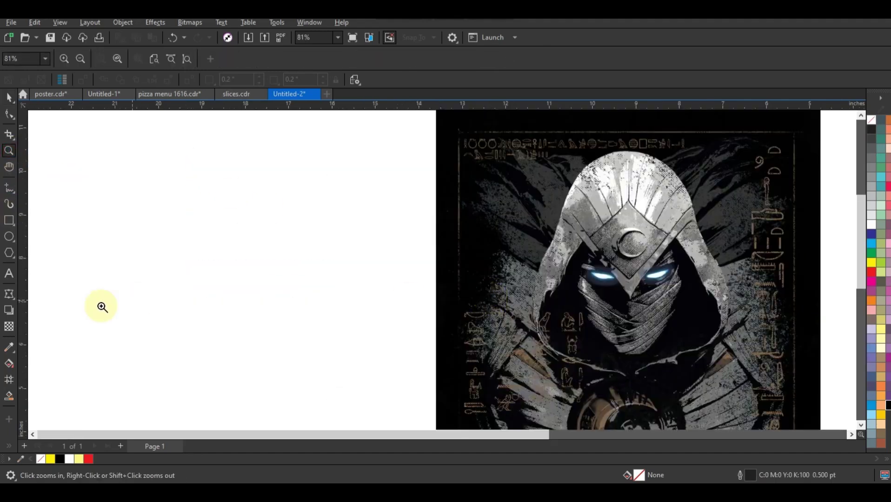
# Add a two-line 'MOON NIGHT' text object in Arial 24 pt left of the poster.
pyautogui.click(9, 273)
pyautogui.click(116, 266)
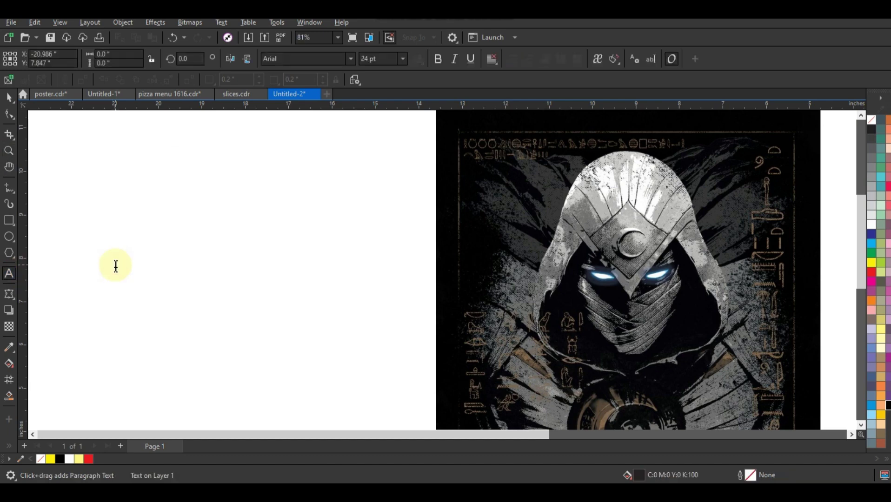
pyautogui.write('MOON')
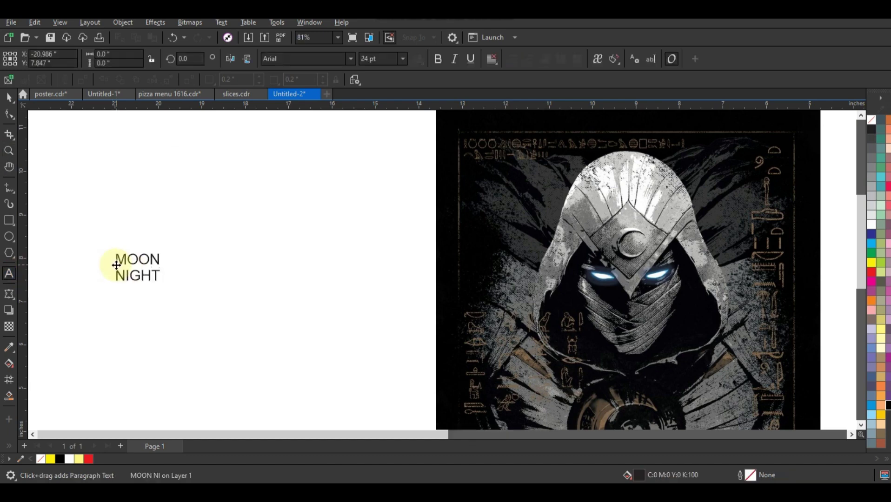
pyautogui.click(9, 97)
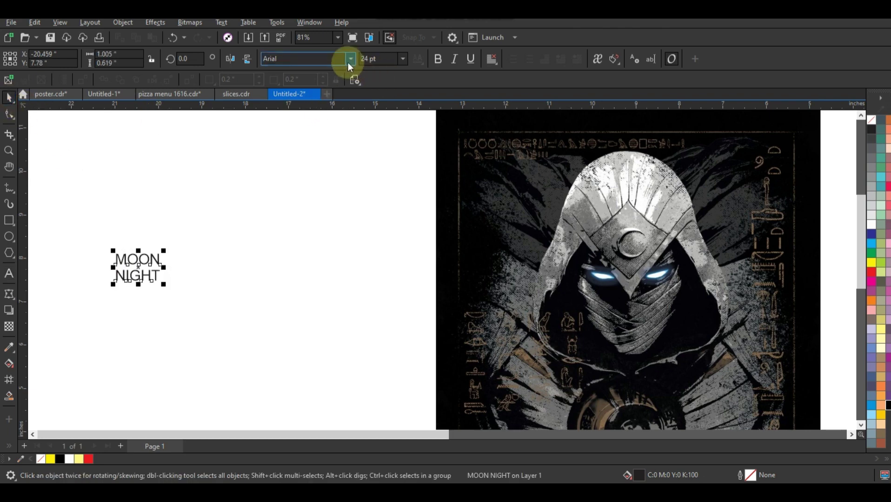
# Apply the Berani font to MOON NIGHT and scale it up to about 158 pt.
pyautogui.click(348, 62)
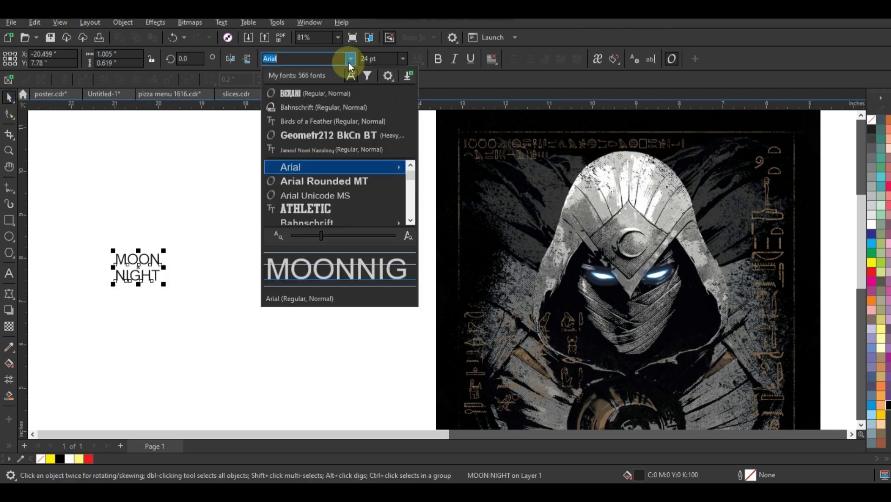
pyautogui.click(332, 94)
pyautogui.moveTo(152, 289); pyautogui.dragTo(307, 401)
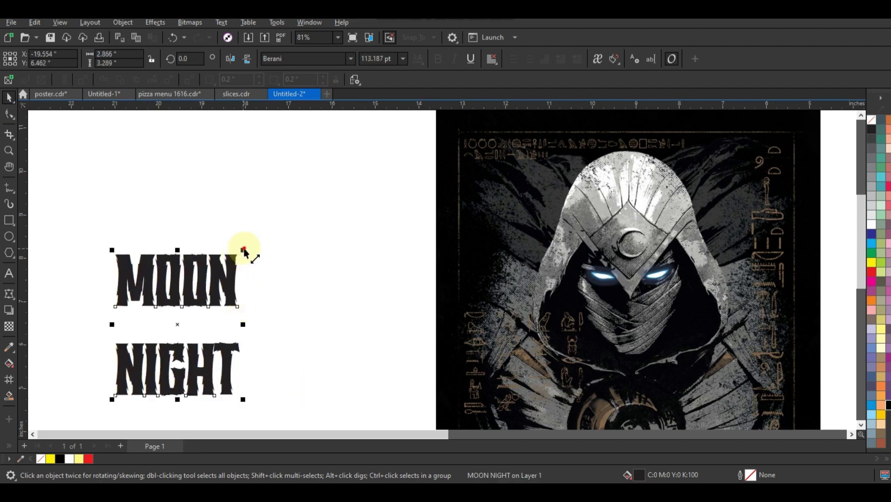
pyautogui.moveTo(244, 251); pyautogui.dragTo(316, 193)
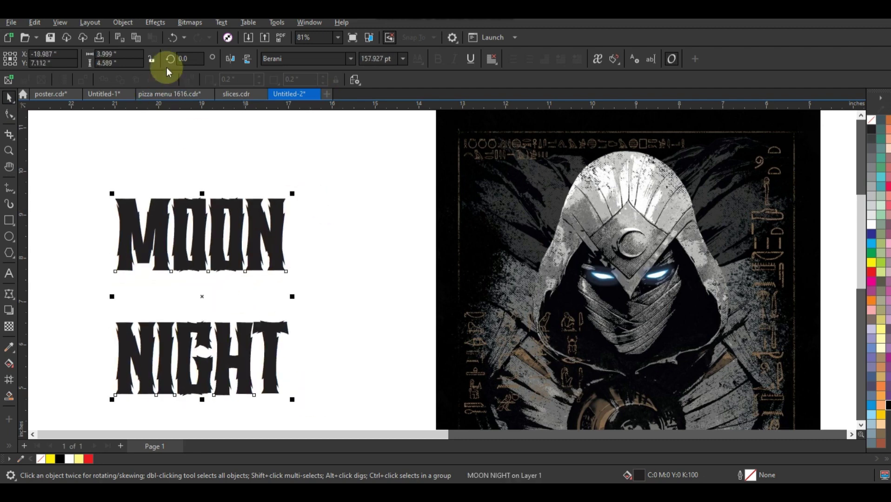
pyautogui.click(135, 23)
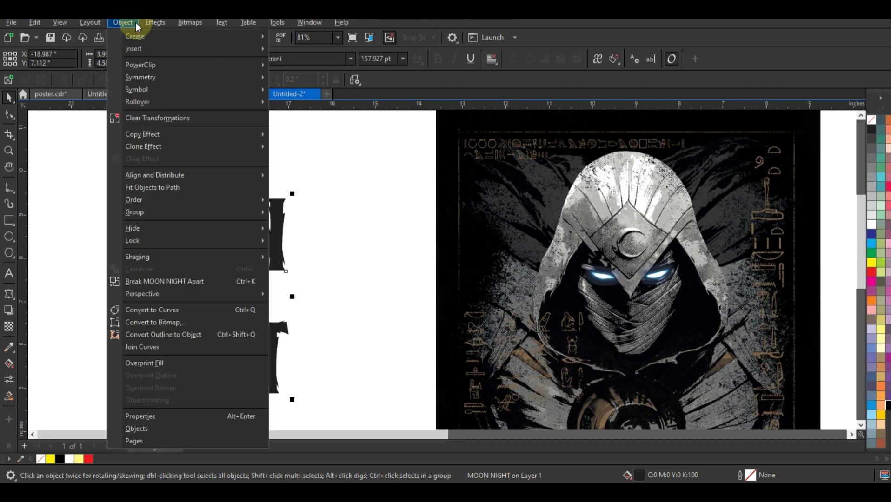
# Break MOON NIGHT into separate words and fill MOON yellow.
pyautogui.click(139, 279)
pyautogui.click(349, 259)
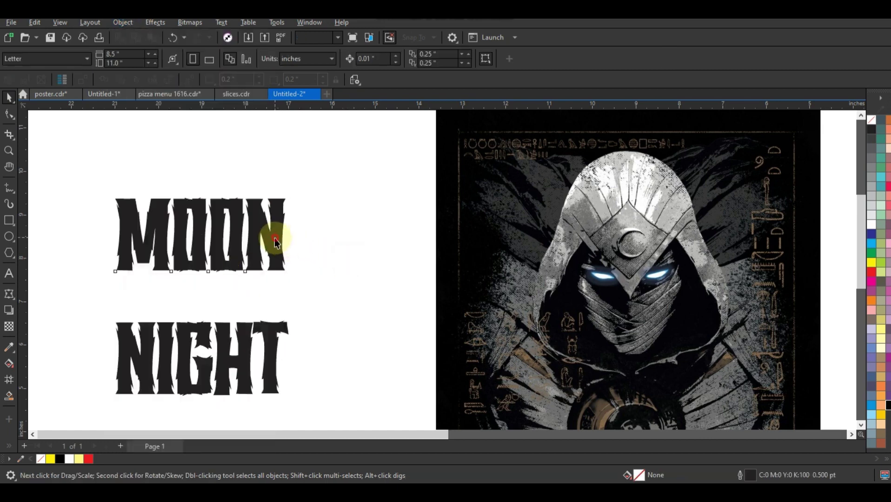
pyautogui.click(280, 328)
pyautogui.click(283, 263)
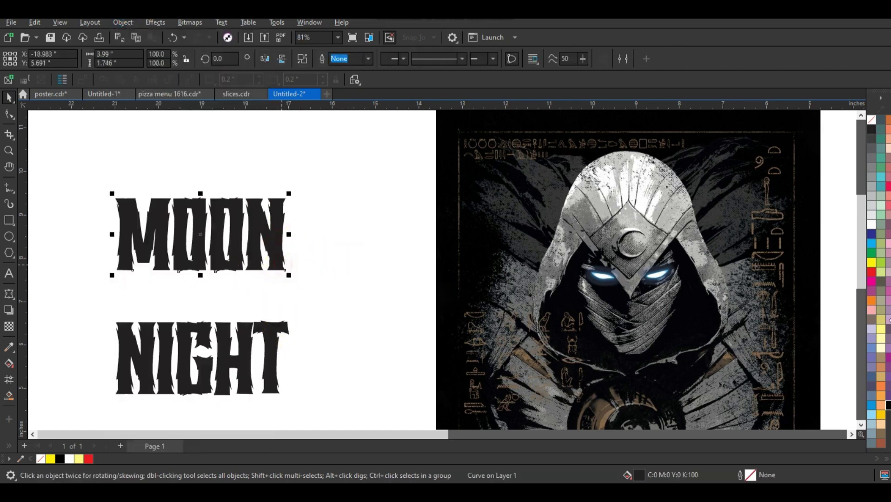
pyautogui.click(872, 264)
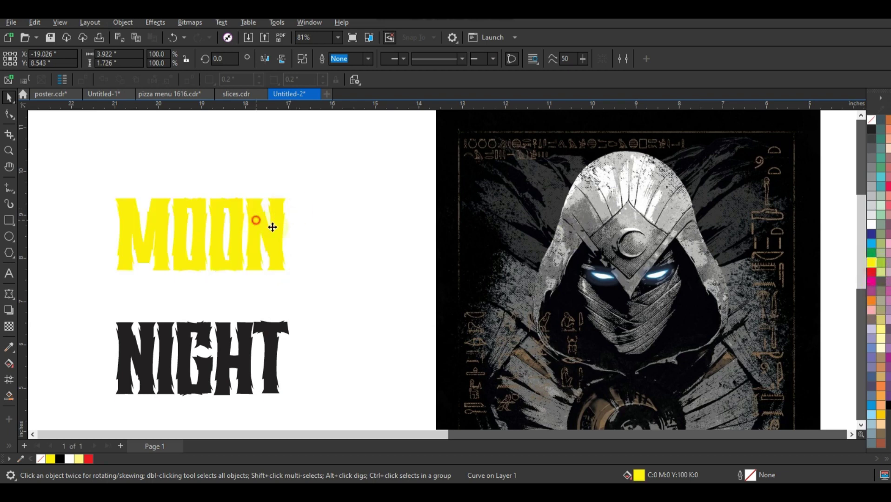
# Place MOON over the hooded figure's face and zoom in on it.
pyautogui.moveTo(272, 227); pyautogui.dragTo(679, 246)
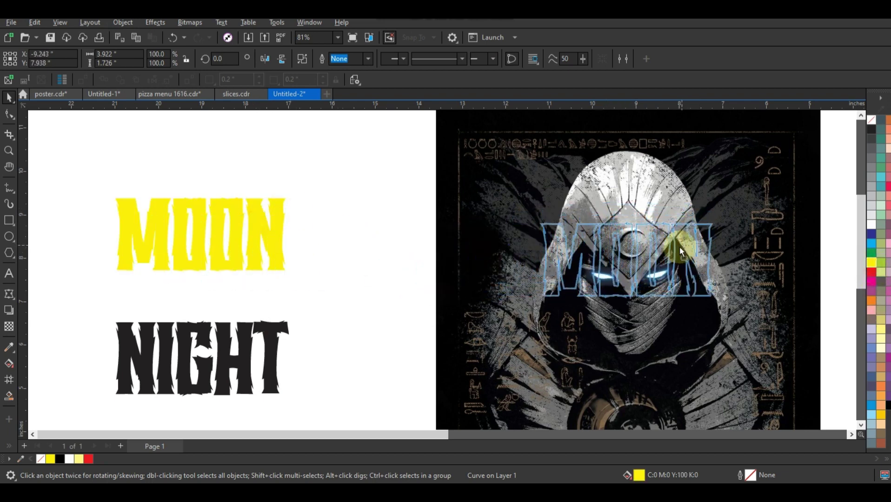
pyautogui.moveTo(680, 246); pyautogui.dragTo(679, 247)
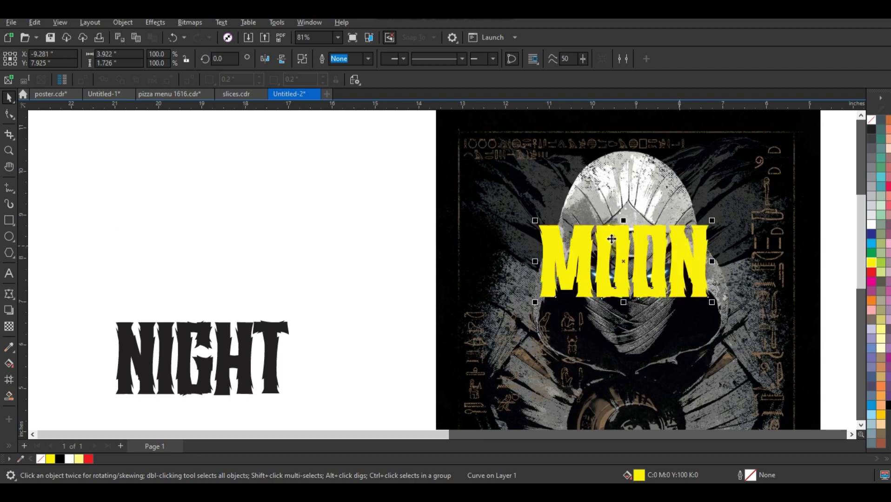
pyautogui.click(9, 150)
pyautogui.moveTo(472, 139); pyautogui.dragTo(746, 314)
pyautogui.click(8, 98)
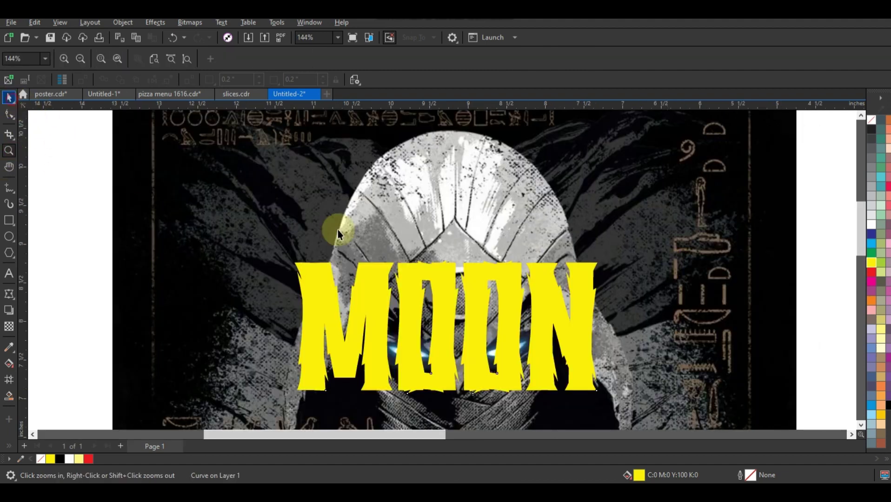
# Apply an envelope to MOON with straight-line envelope segments.
pyautogui.click(500, 269)
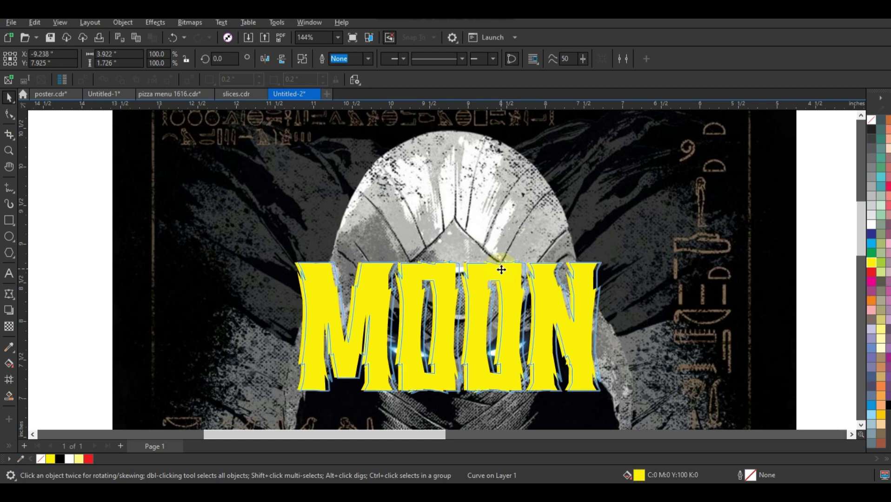
pyautogui.click(14, 299)
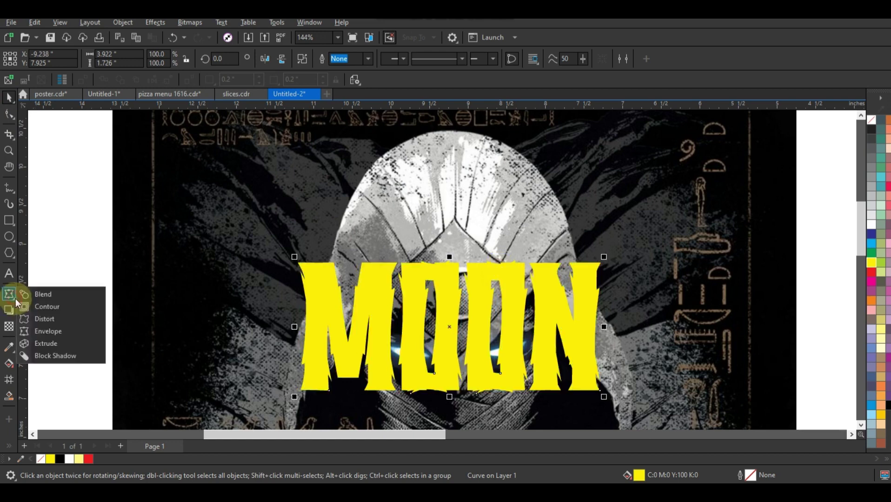
pyautogui.click(41, 331)
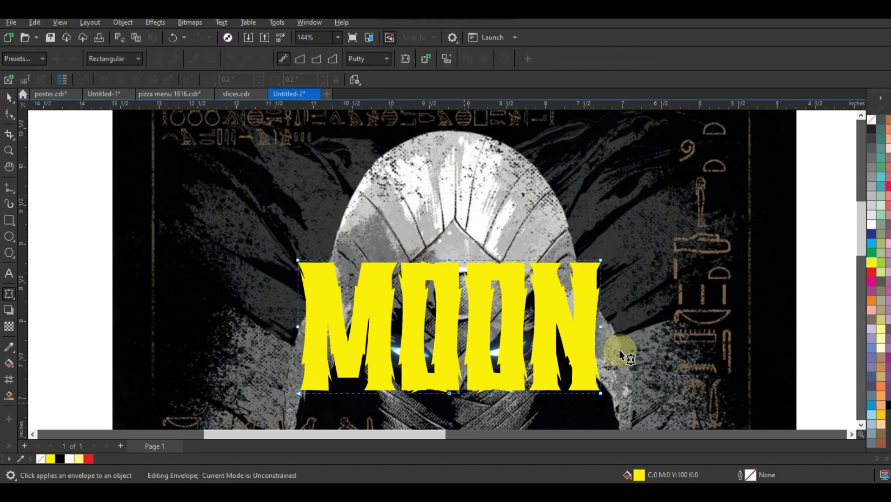
pyautogui.moveTo(620, 326); pyautogui.dragTo(242, 353)
pyautogui.moveTo(277, 260); pyautogui.dragTo(616, 407)
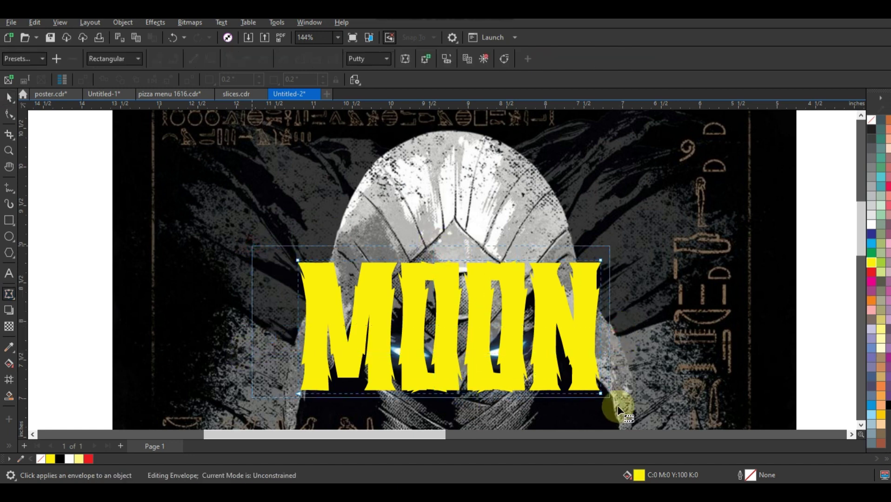
pyautogui.click(193, 58)
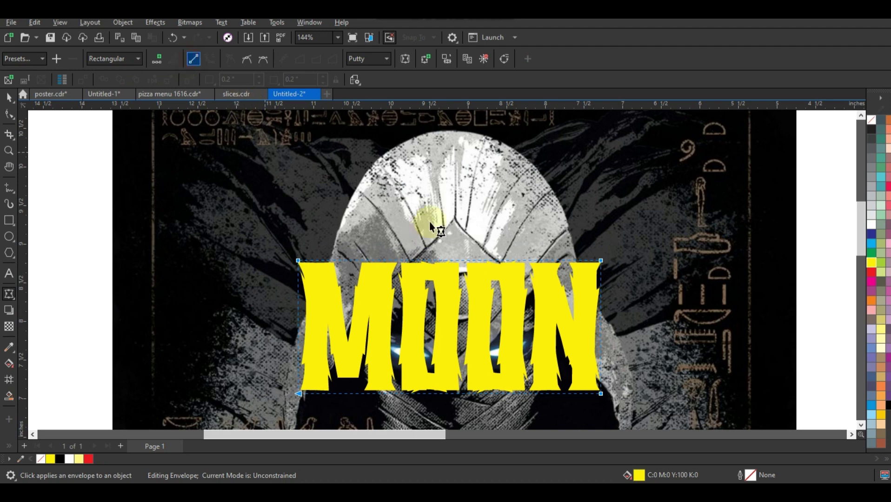
# Add a node mid-way along MOON's top edge and raise it toward the hood tip.
pyautogui.click(862, 119)
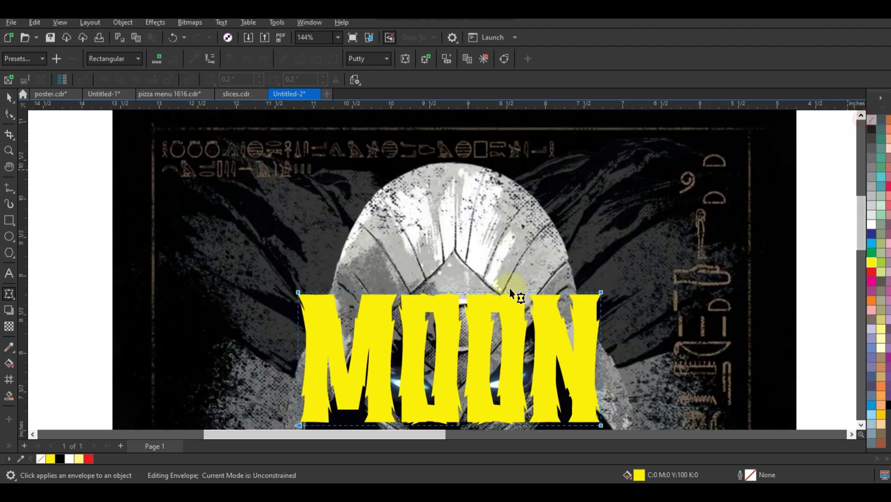
pyautogui.click(450, 293)
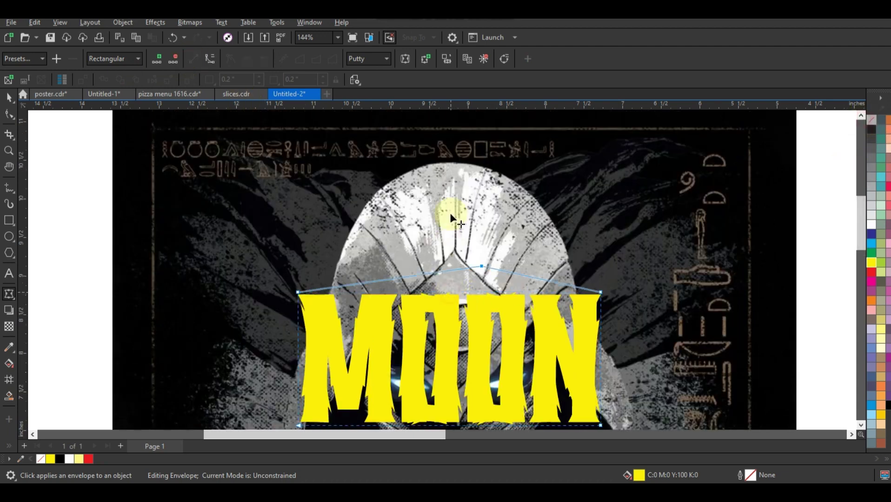
pyautogui.moveTo(451, 216); pyautogui.dragTo(451, 181)
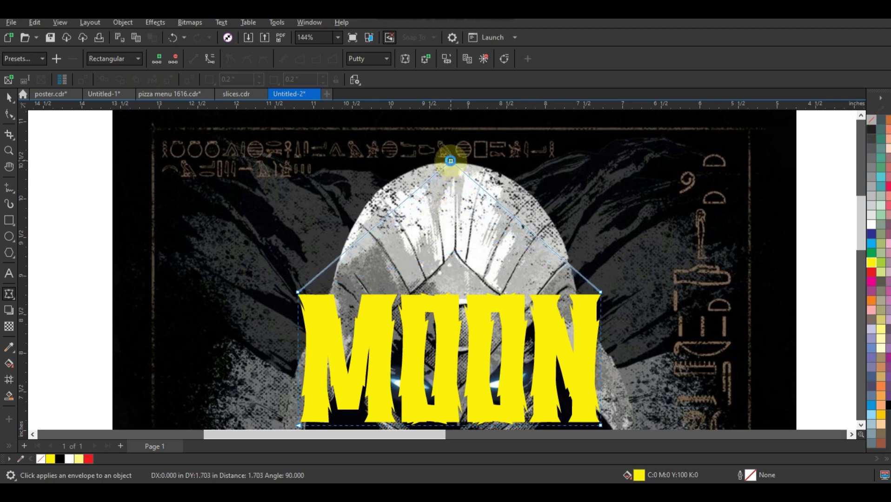
# Pull MOON's top centre node to the hood tip and fit its top corners along the hood.
pyautogui.moveTo(450, 162); pyautogui.dragTo(451, 161)
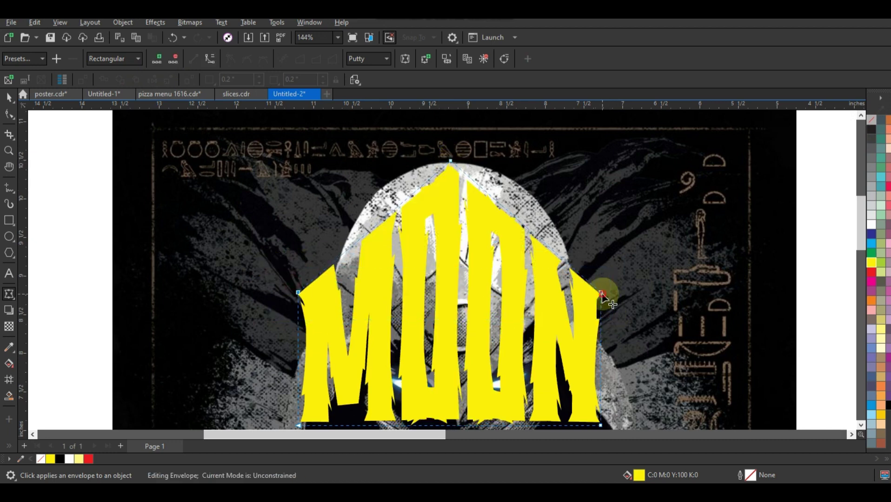
pyautogui.moveTo(601, 292); pyautogui.dragTo(600, 250)
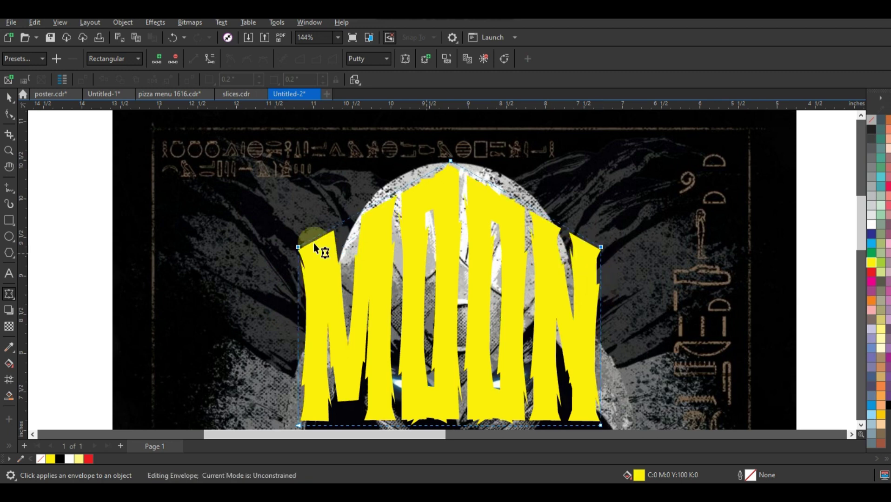
pyautogui.moveTo(273, 223)
pyautogui.mouseDown()
pyautogui.moveTo(313, 258)
pyautogui.moveTo(349, 234)
pyautogui.mouseUp()
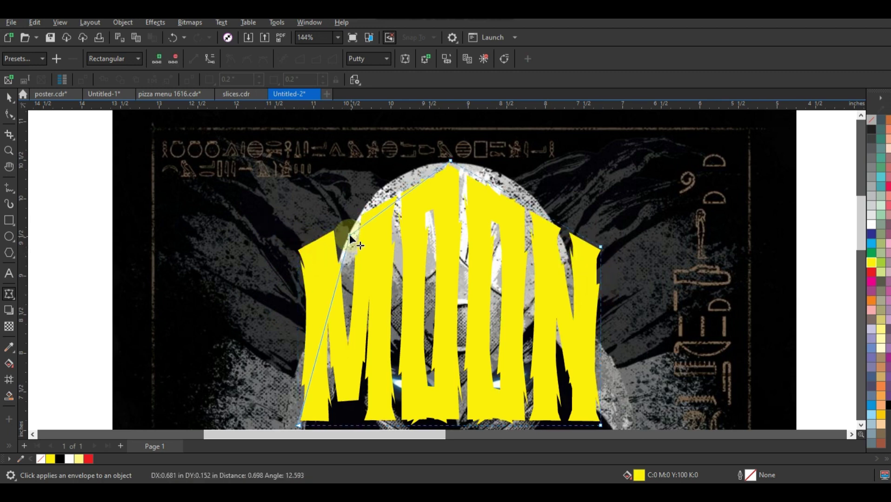
pyautogui.moveTo(601, 249); pyautogui.dragTo(563, 244)
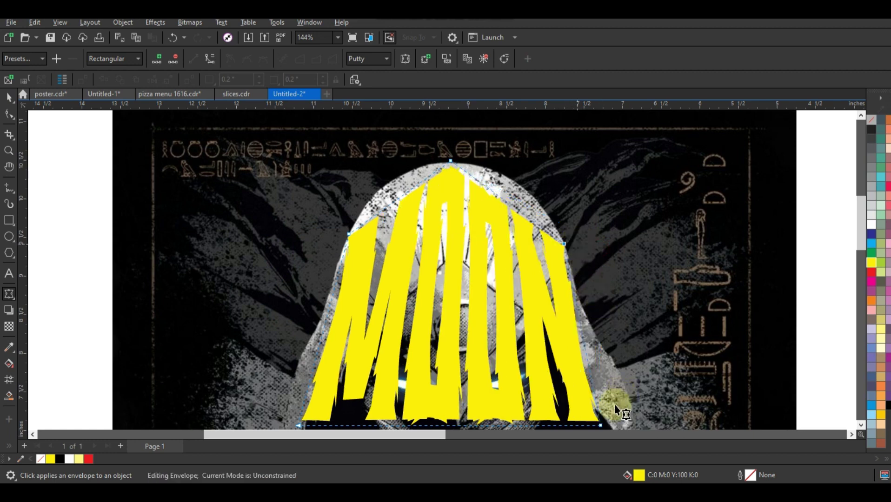
# Notch MOON's bottom edge upward and flare its bottom corners out along the hood.
pyautogui.moveTo(298, 426); pyautogui.dragTo(284, 401)
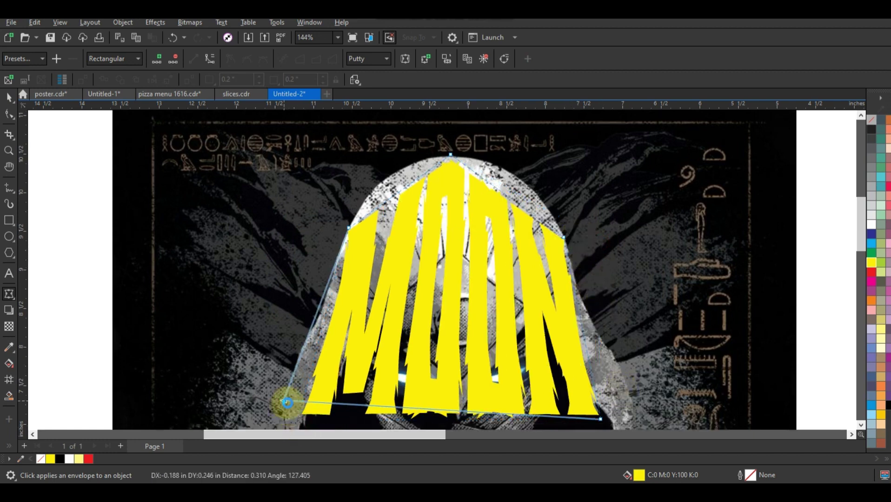
pyautogui.moveTo(601, 420); pyautogui.dragTo(628, 395)
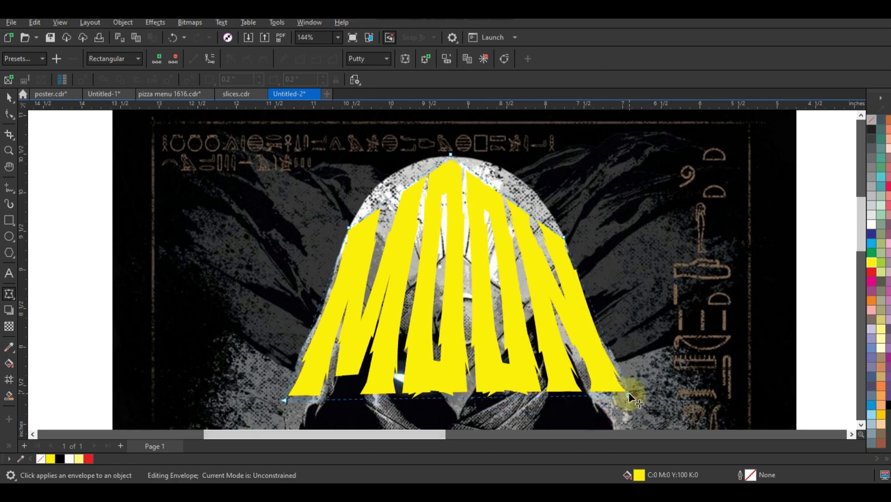
pyautogui.moveTo(457, 398); pyautogui.dragTo(458, 417)
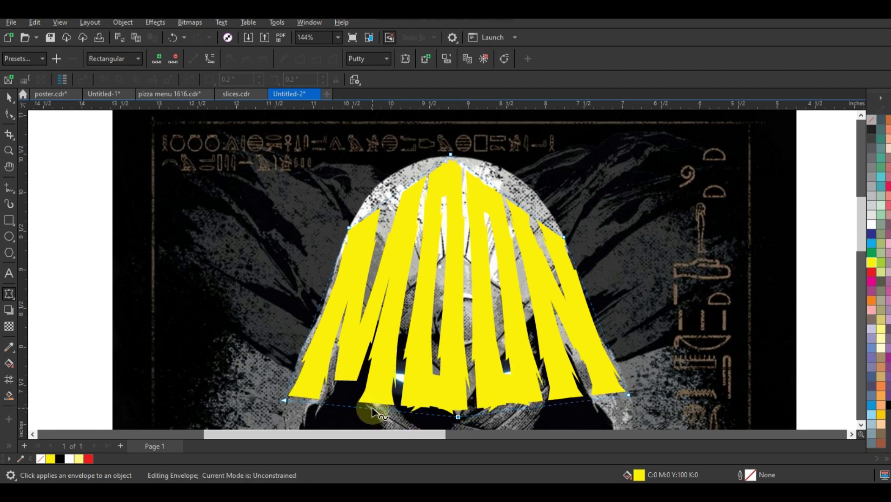
pyautogui.moveTo(372, 408)
pyautogui.mouseDown()
pyautogui.moveTo(388, 332)
pyautogui.moveTo(377, 326)
pyautogui.mouseUp()
pyautogui.moveTo(284, 400); pyautogui.dragTo(283, 409)
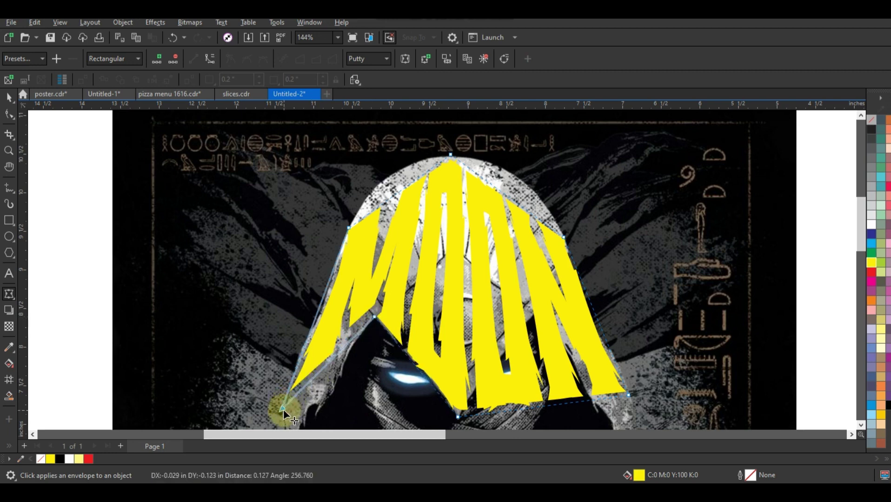
pyautogui.click(556, 408)
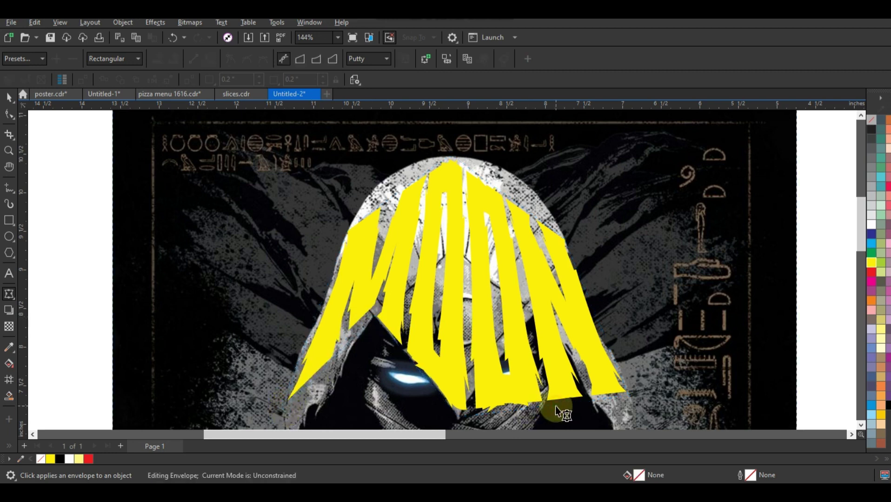
# Draw MOON's bottom edge up into a point between the eyes.
pyautogui.click(560, 403)
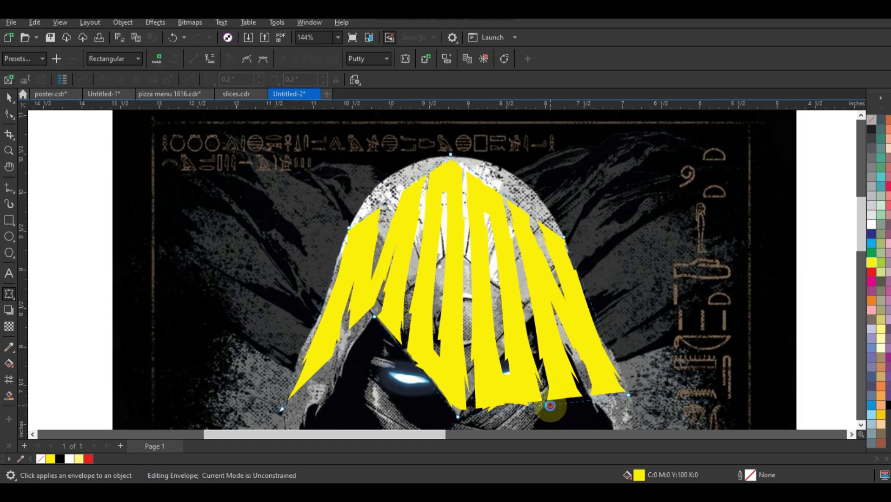
pyautogui.moveTo(550, 406); pyautogui.dragTo(550, 394)
pyautogui.moveTo(542, 322); pyautogui.dragTo(538, 317)
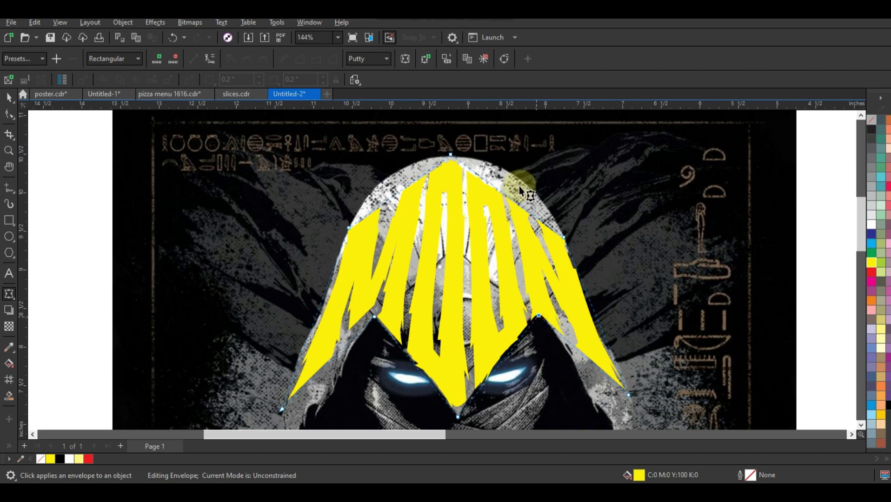
# Bow MOON's top-left and top-right envelope segments outward into a rounded top.
pyautogui.moveTo(233, 146); pyautogui.dragTo(633, 415)
pyautogui.click(210, 58)
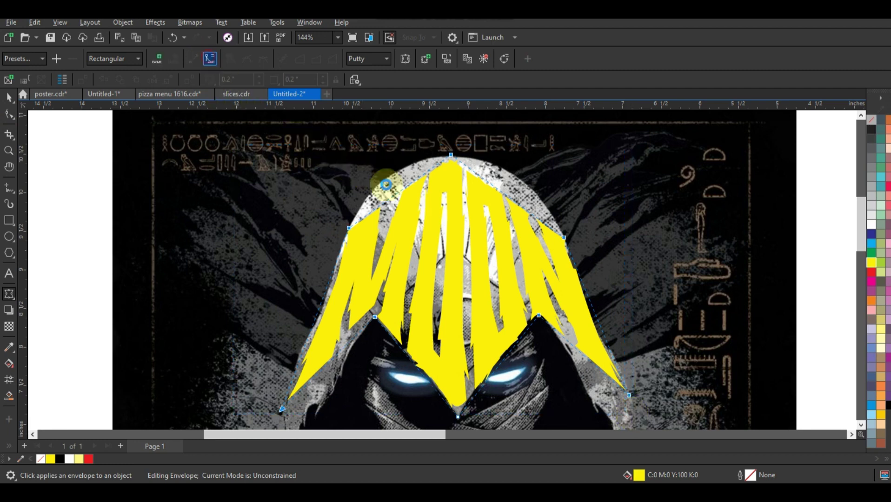
pyautogui.click(399, 188)
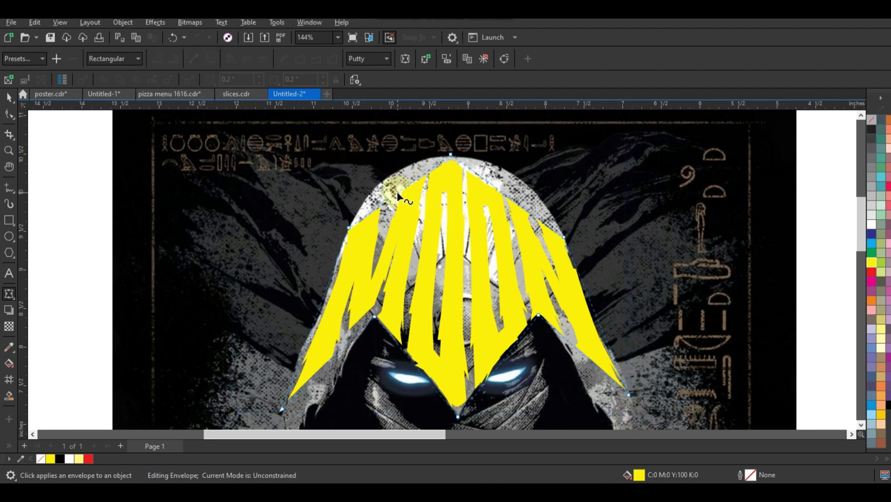
pyautogui.moveTo(397, 192); pyautogui.dragTo(390, 181)
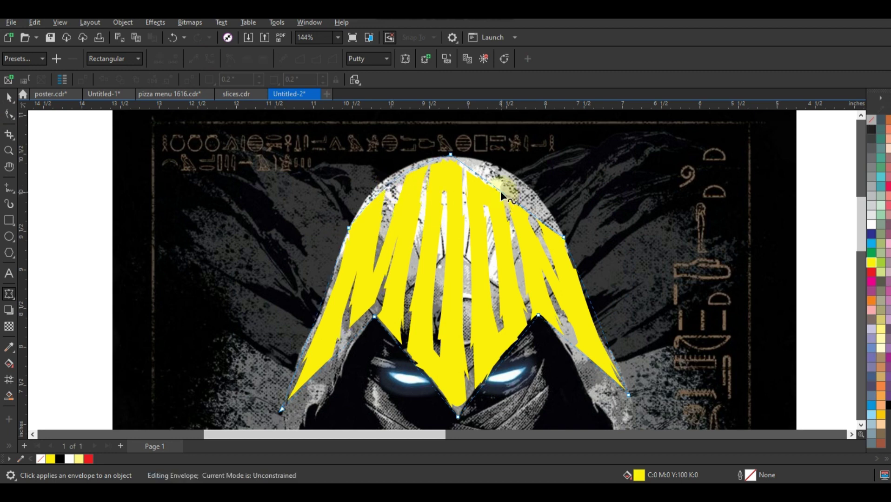
pyautogui.moveTo(500, 192); pyautogui.dragTo(509, 183)
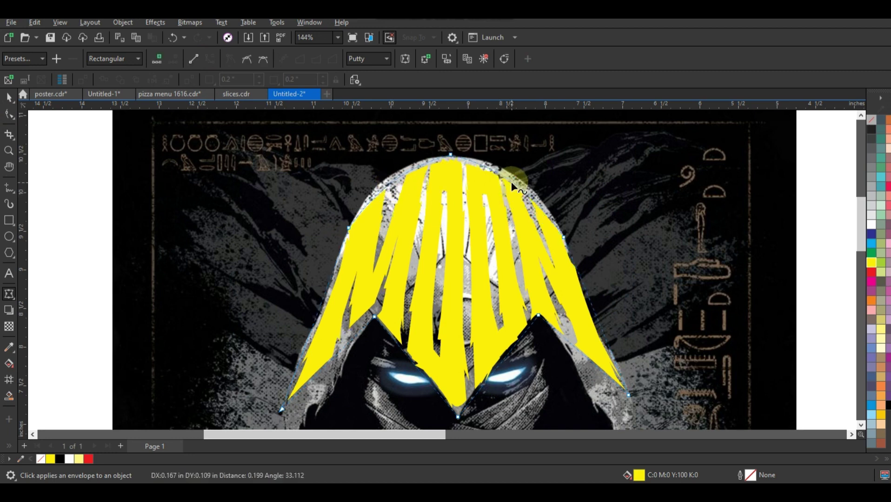
# Recolour the MOON lettering from yellow to red.
pyautogui.click(9, 99)
pyautogui.click(869, 275)
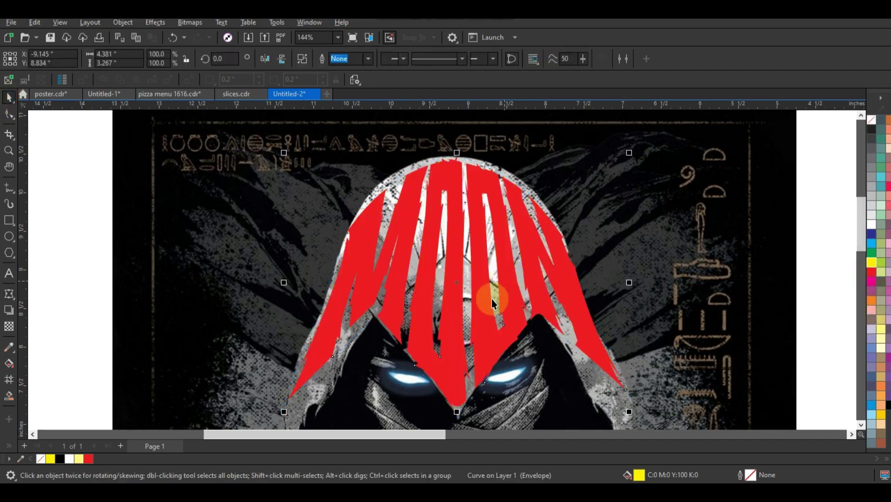
pyautogui.click(861, 425)
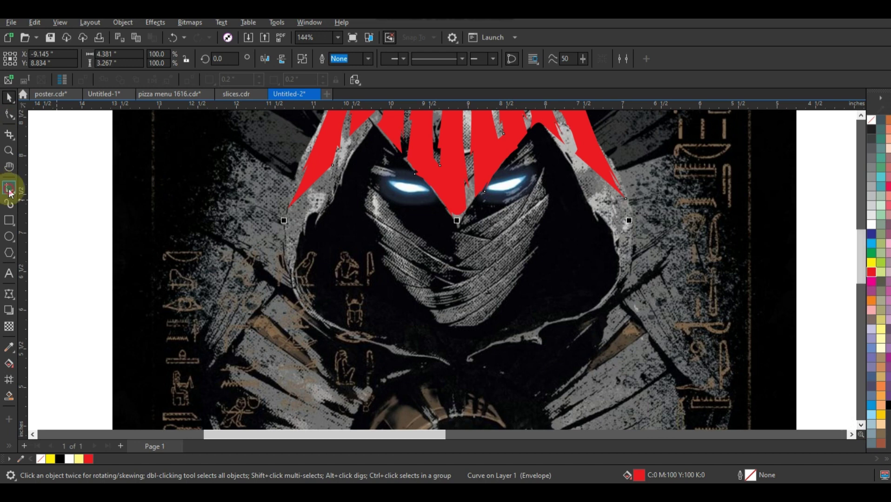
pyautogui.click(10, 188)
# Trace a closed zigzag polyline along the hood's left edge.
pyautogui.click(331, 158)
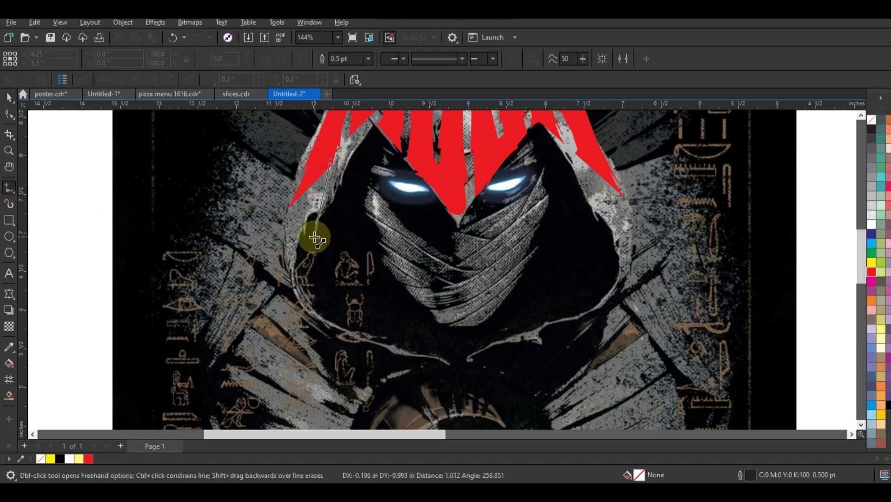
pyautogui.click(307, 240)
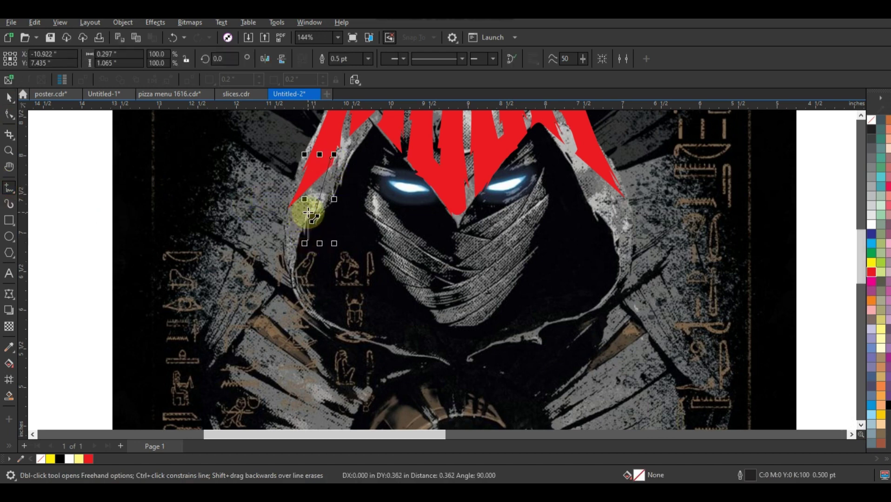
pyautogui.click(302, 252)
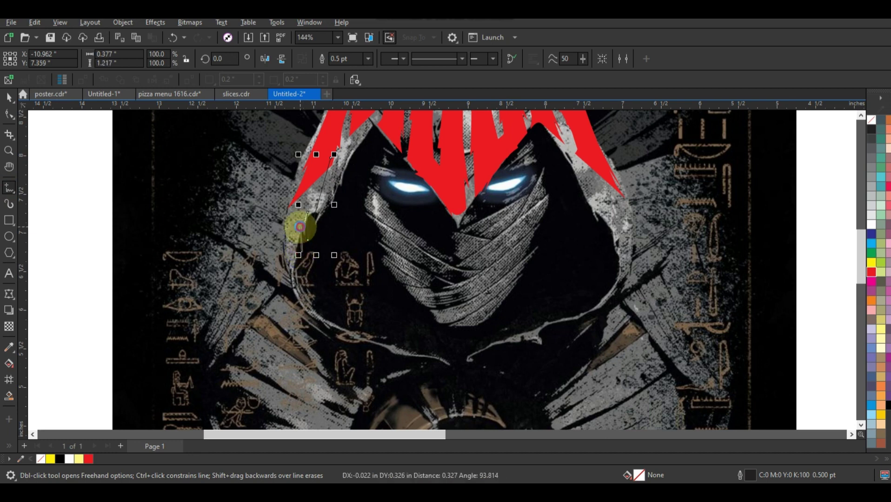
pyautogui.click(300, 227)
pyautogui.click(407, 354)
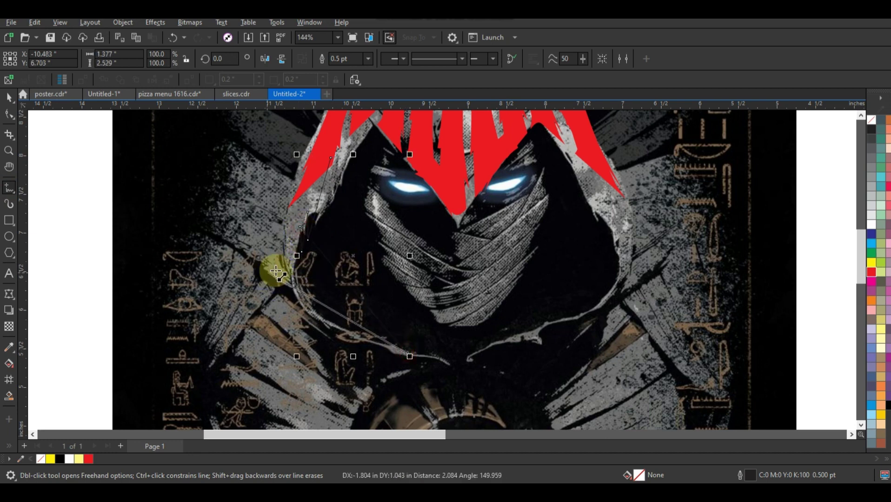
pyautogui.click(280, 270)
pyautogui.click(291, 205)
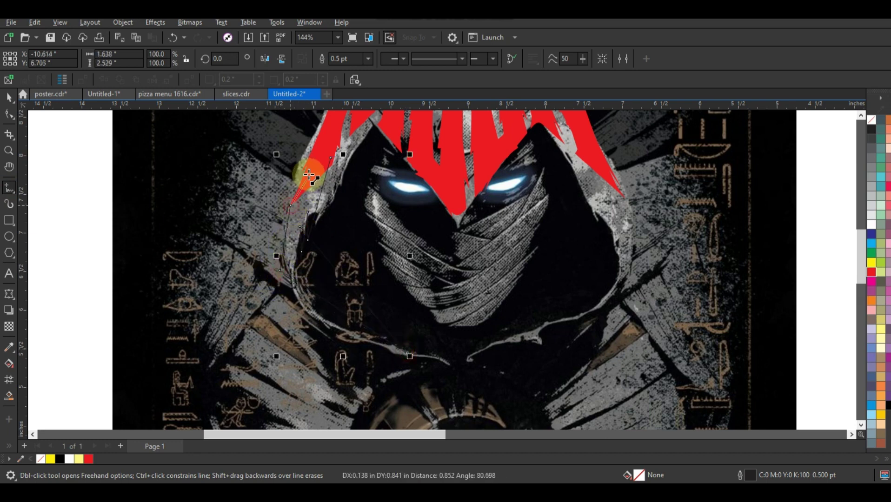
pyautogui.click(308, 174)
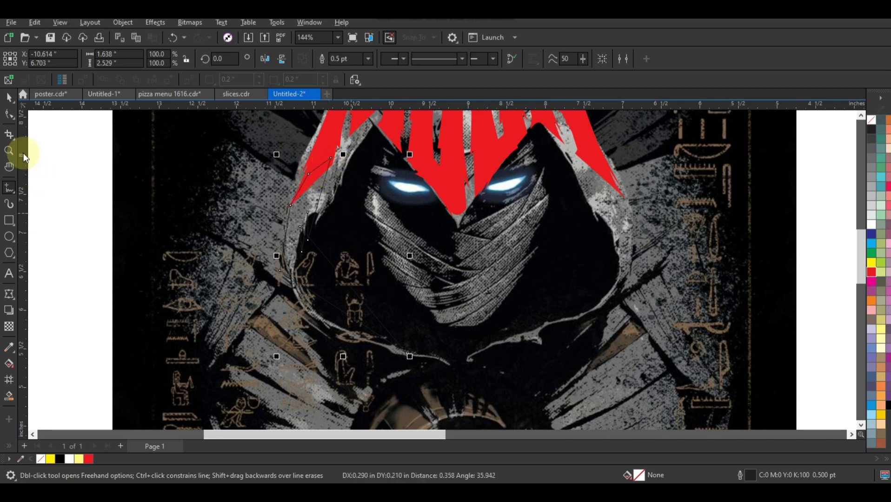
pyautogui.click(8, 114)
# Fill the shape orange and bend its nodes into a crescent with a jagged inner edge.
pyautogui.click(874, 305)
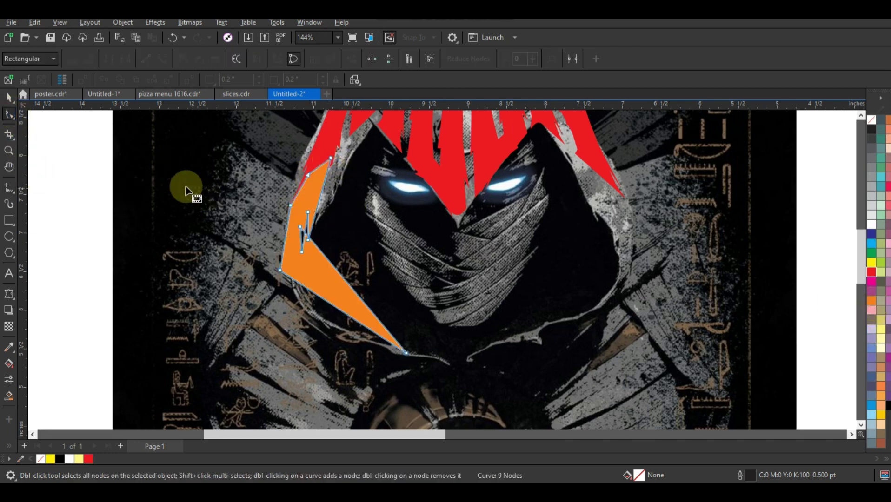
pyautogui.moveTo(182, 130); pyautogui.dragTo(460, 368)
pyautogui.click(166, 59)
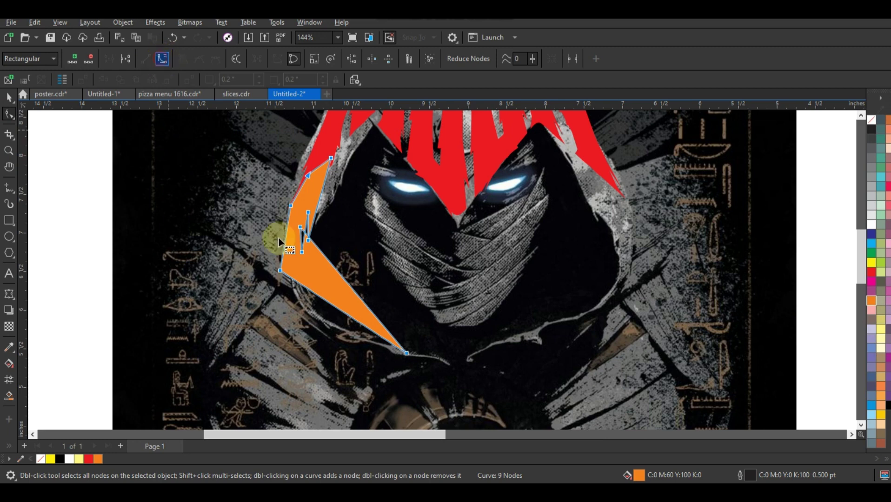
pyautogui.moveTo(307, 289)
pyautogui.mouseDown()
pyautogui.moveTo(310, 314)
pyautogui.moveTo(313, 295)
pyautogui.mouseUp()
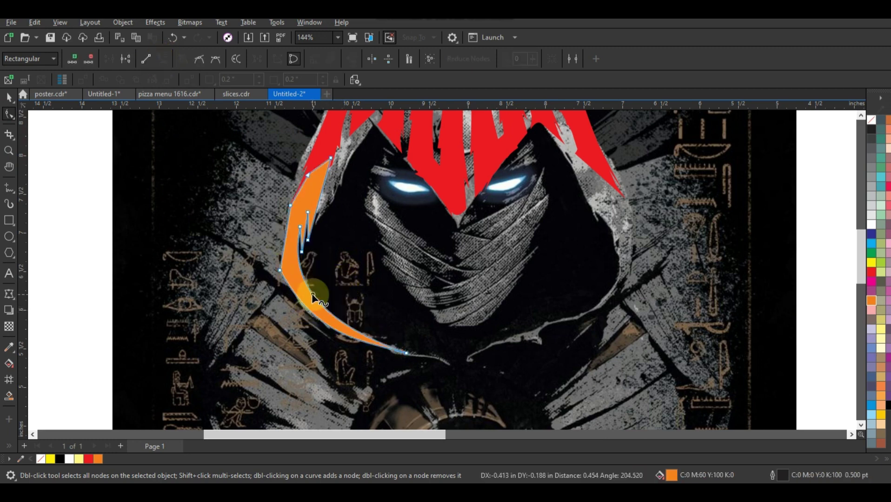
pyautogui.click(285, 235)
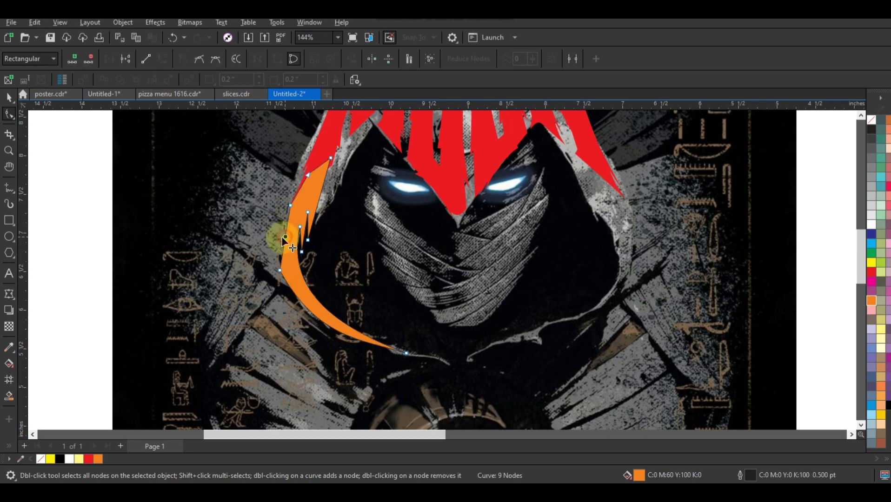
pyautogui.click(319, 198)
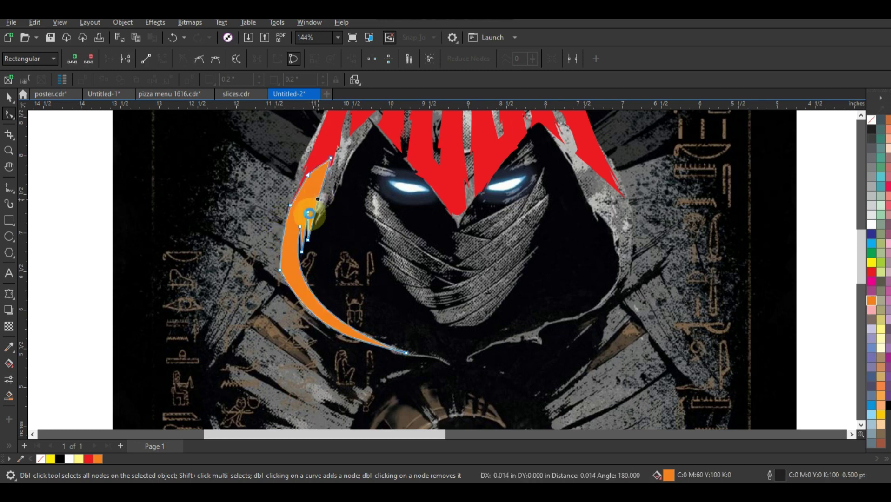
pyautogui.click(305, 235)
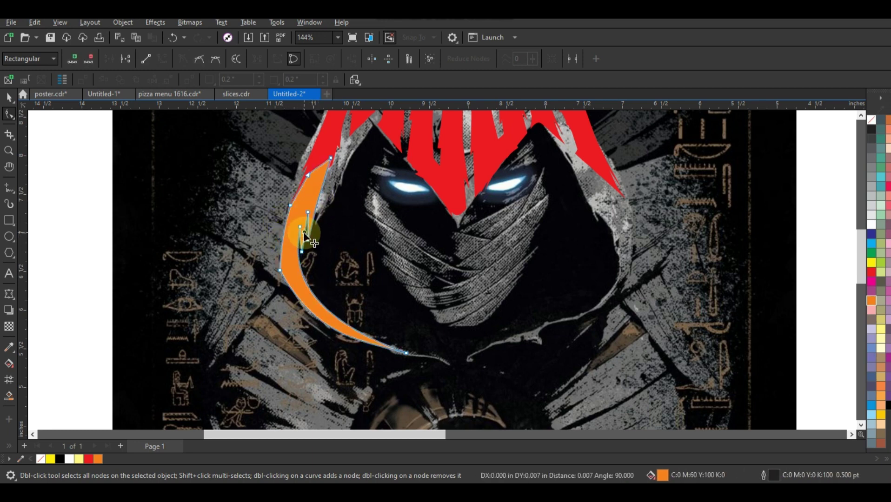
pyautogui.click(310, 228)
pyautogui.moveTo(308, 230); pyautogui.dragTo(313, 228)
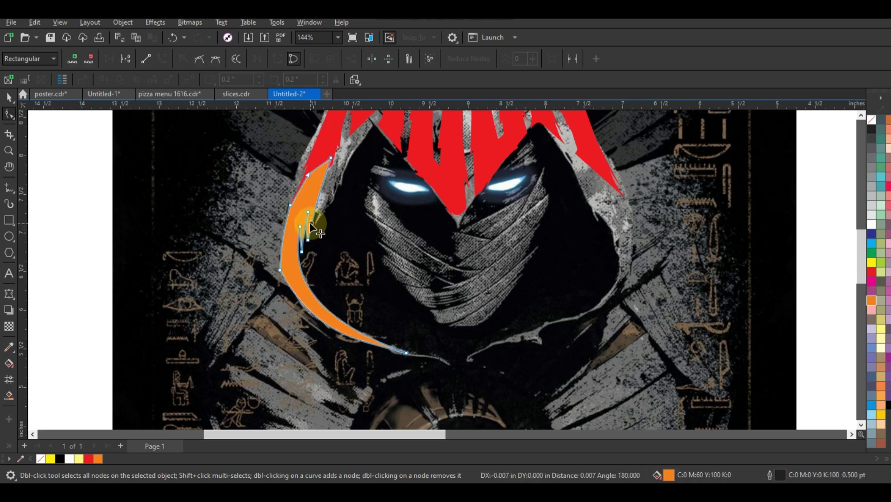
pyautogui.click(359, 227)
# Fill the crescent red and place a mirrored copy on the hood's right edge.
pyautogui.press('space')
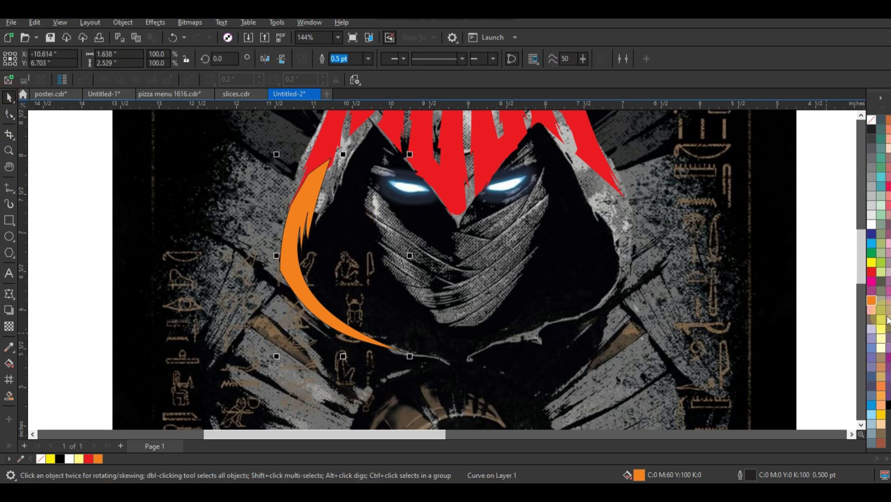
pyautogui.click(871, 272)
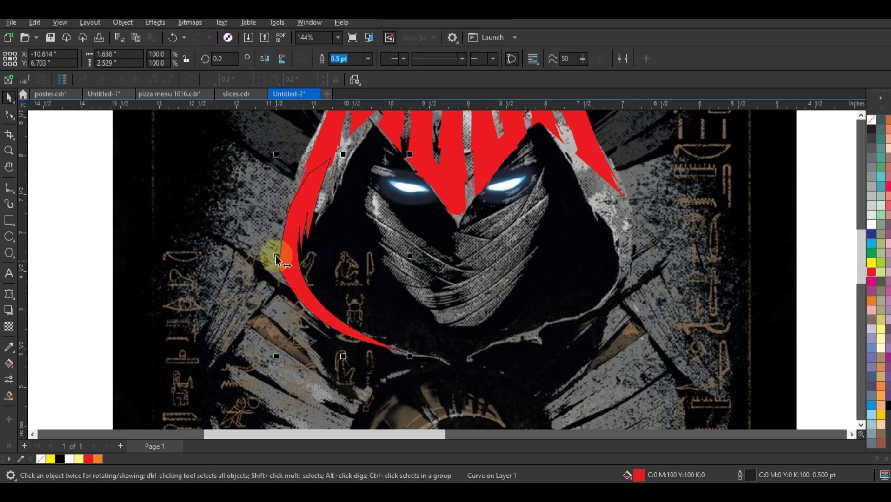
pyautogui.moveTo(299, 258); pyautogui.dragTo(628, 250)
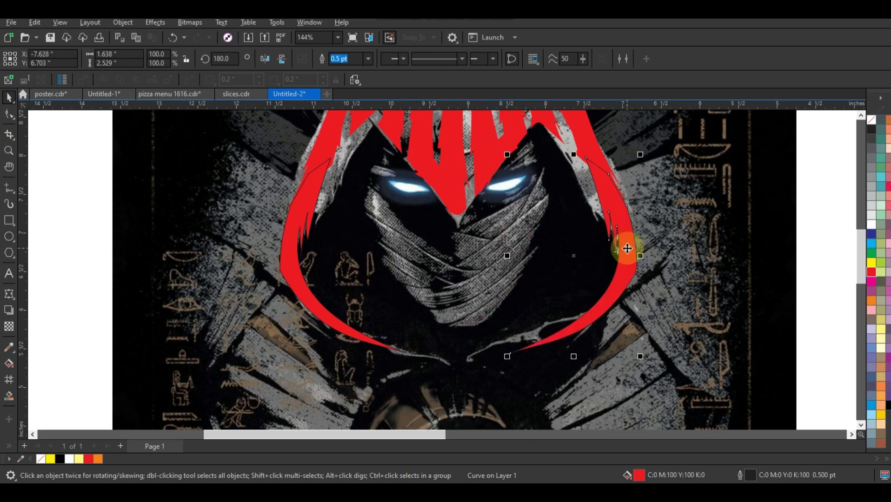
# Combine both crescents and MOON into a single curve.
pyautogui.keyDown('shift'); pyautogui.click(294, 251); pyautogui.keyUp('shift')
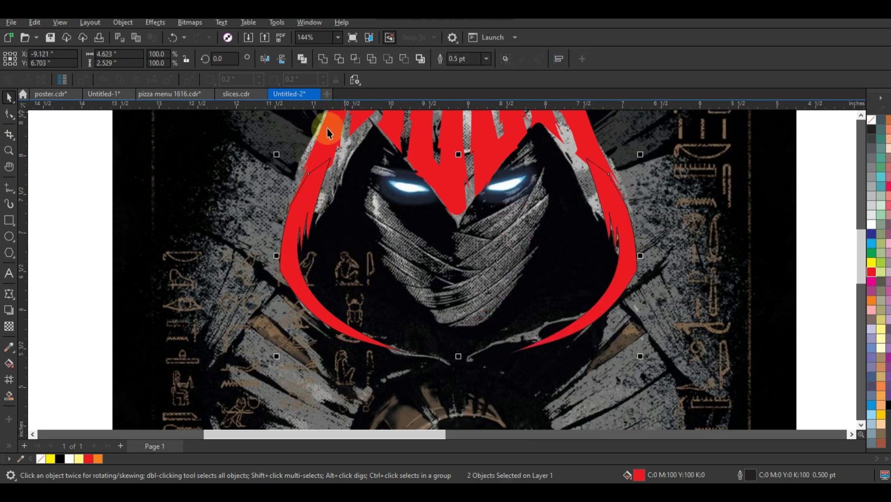
pyautogui.click(322, 61)
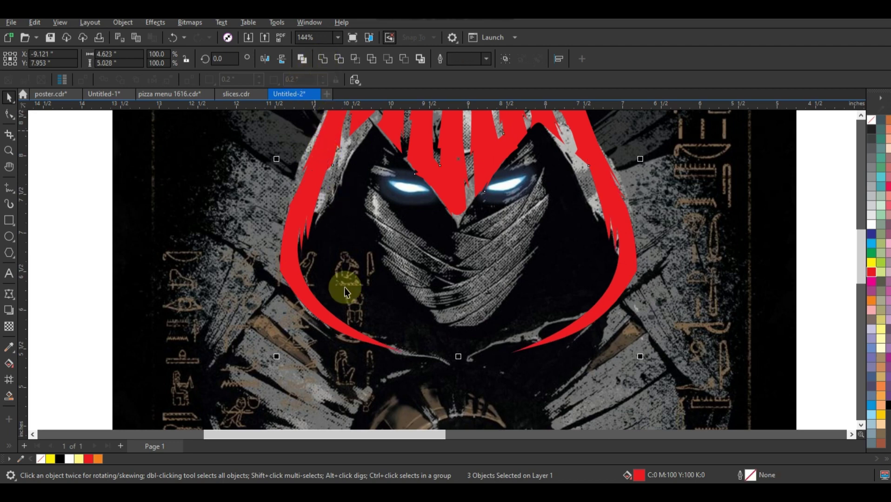
pyautogui.scroll(-2, 344, 313)
pyautogui.click(185, 234)
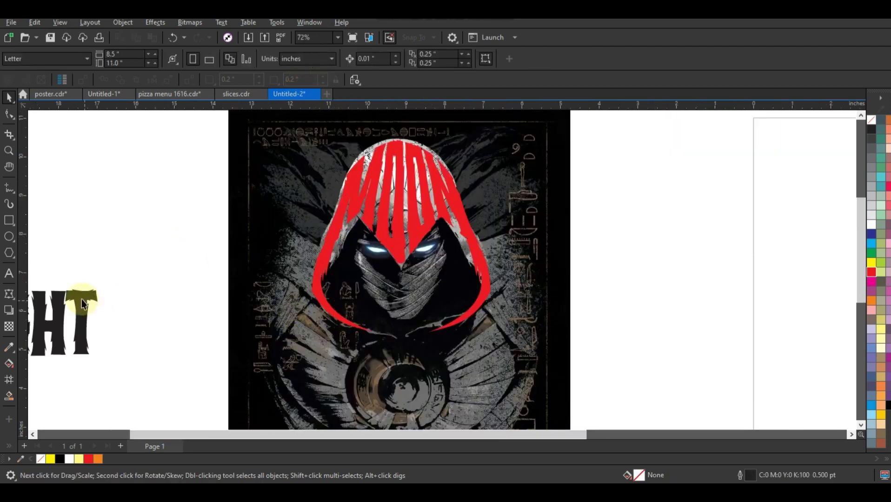
# Move NIGHT onto the poster and give it a white fill.
pyautogui.moveTo(82, 299); pyautogui.dragTo(479, 278)
pyautogui.moveTo(871, 229); pyautogui.dragTo(443, 317)
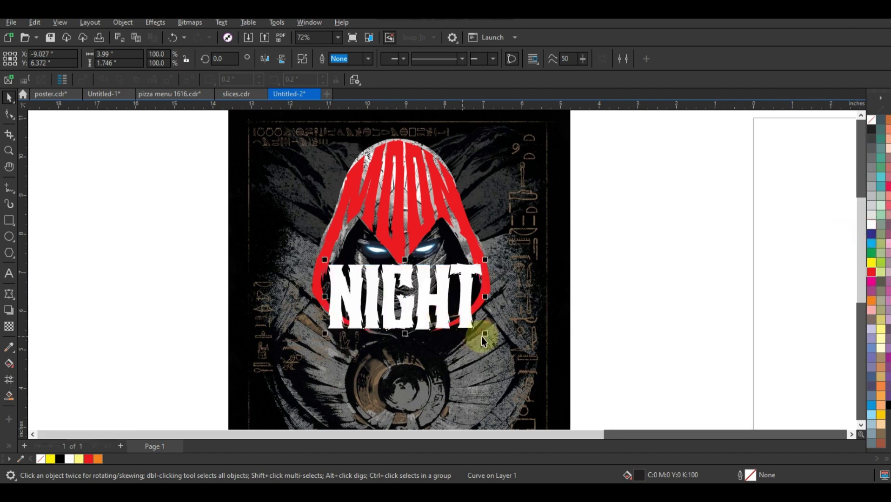
pyautogui.hotkey('ctrl', 'z')
pyautogui.hotkey('ctrl', 'z')
pyautogui.hotkey('ctrl', 'z')
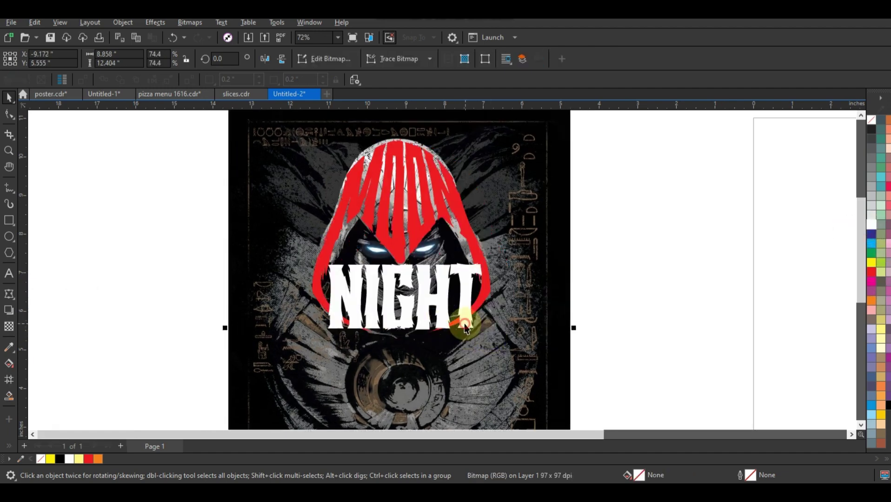
# Shrink NIGHT to 56.3%, position it below the eyes and zoom in.
pyautogui.moveTo(483, 332); pyautogui.dragTo(445, 332)
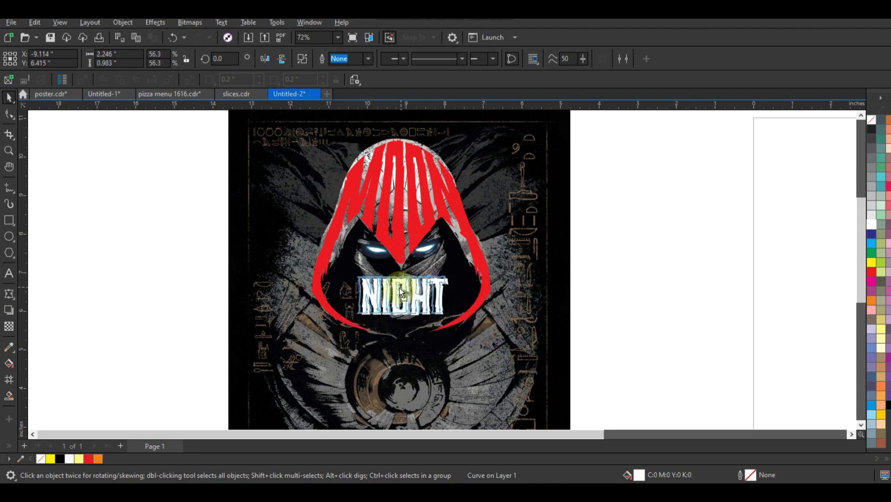
pyautogui.moveTo(401, 289); pyautogui.dragTo(399, 289)
pyautogui.click(8, 149)
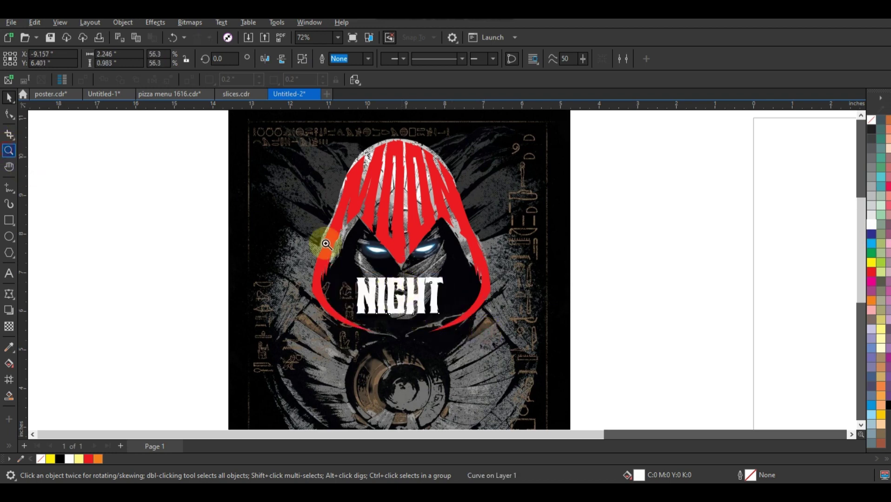
pyautogui.moveTo(325, 243); pyautogui.dragTo(522, 344)
pyautogui.click(8, 98)
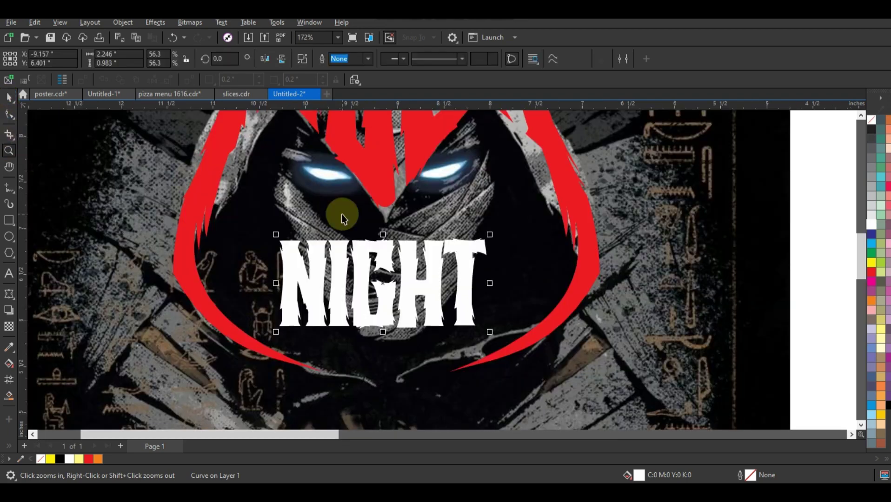
# Apply an envelope to NIGHT and raise its top corners toward the hood.
pyautogui.click(10, 294)
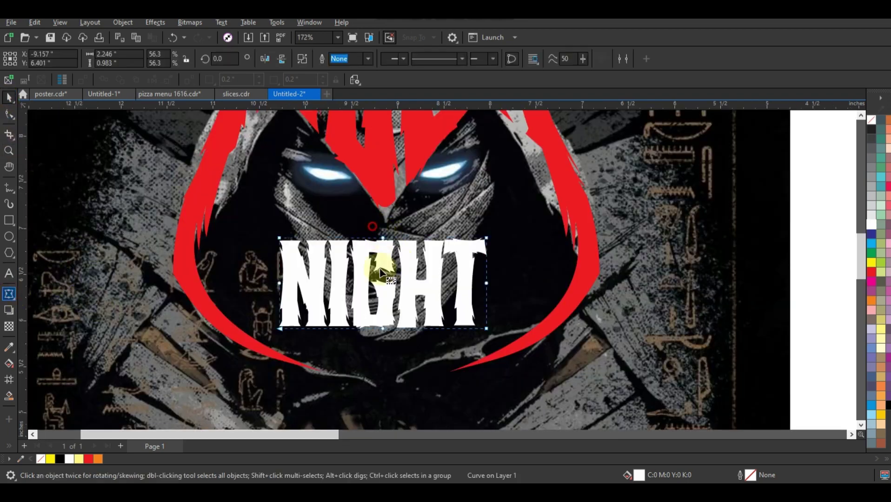
pyautogui.click(308, 297)
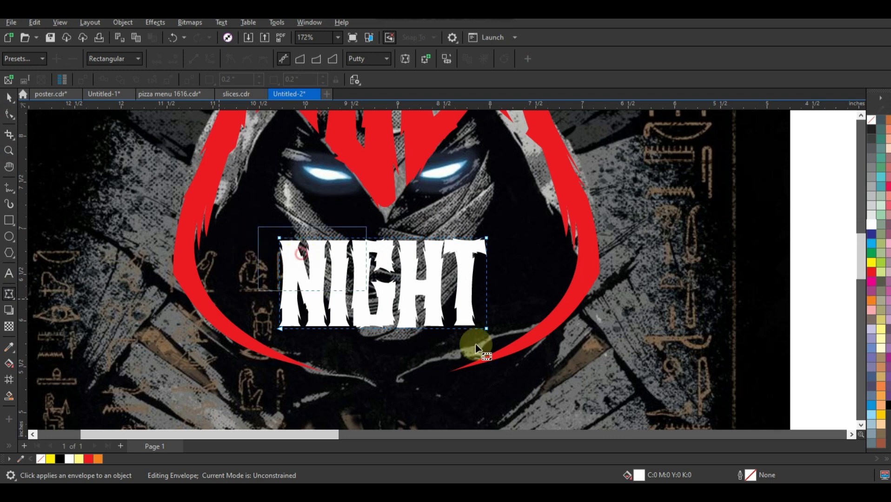
pyautogui.moveTo(475, 344); pyautogui.dragTo(258, 192)
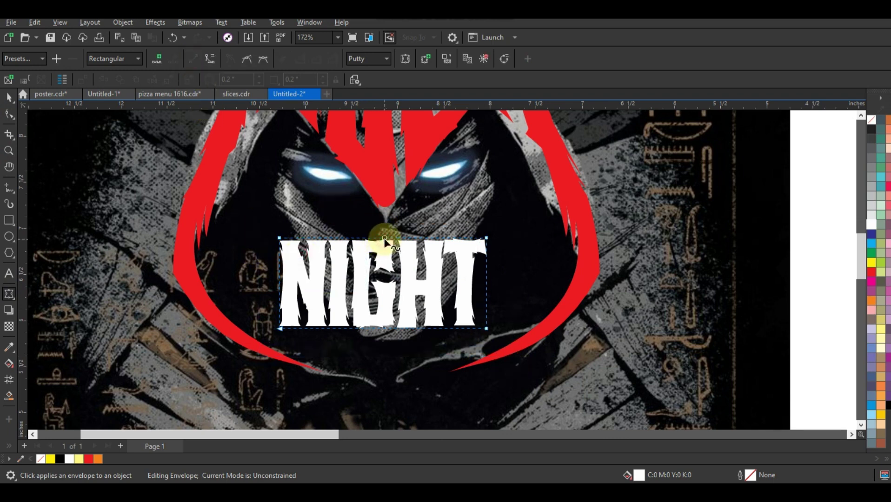
pyautogui.click(280, 240)
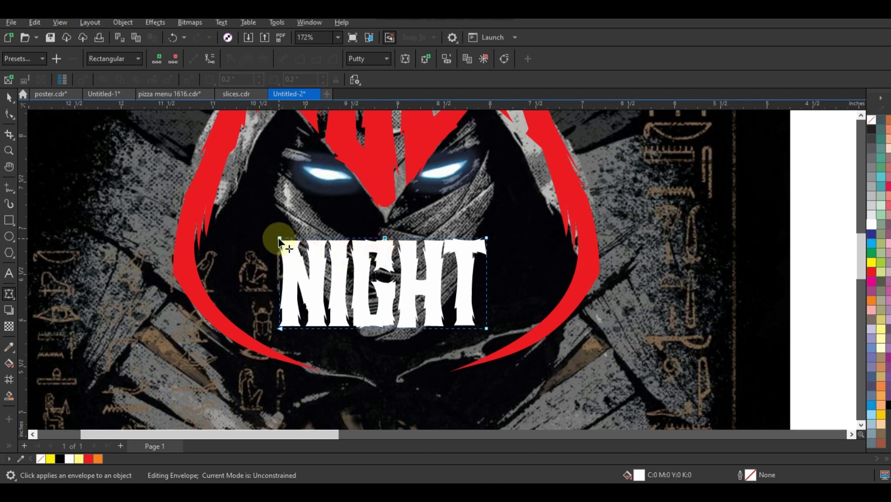
pyautogui.moveTo(281, 239); pyautogui.dragTo(270, 169)
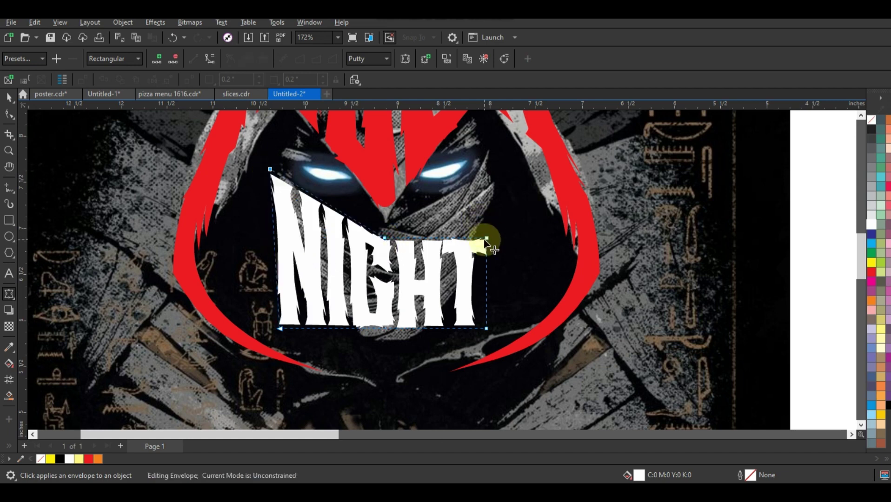
pyautogui.moveTo(485, 240); pyautogui.dragTo(486, 157)
pyautogui.scroll(-1, 462, 324)
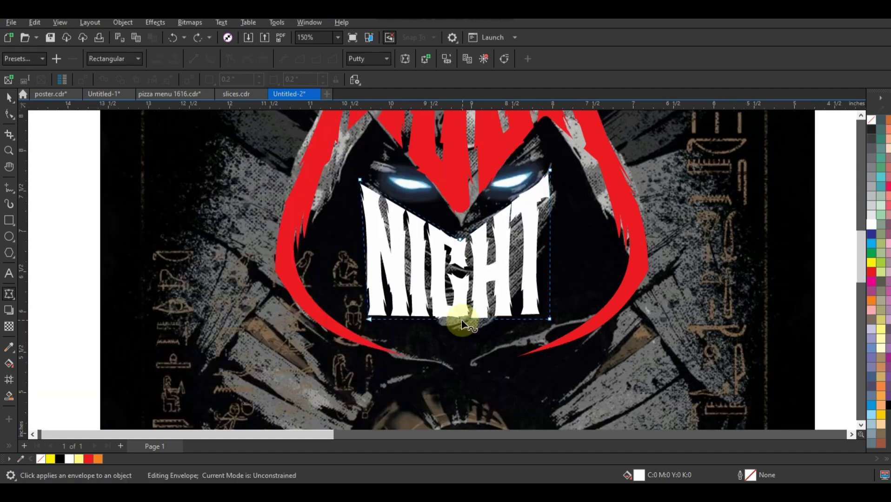
# Pull NIGHT's bottom middle down into a V point with lifted bottom corners.
pyautogui.moveTo(464, 320); pyautogui.dragTo(462, 328)
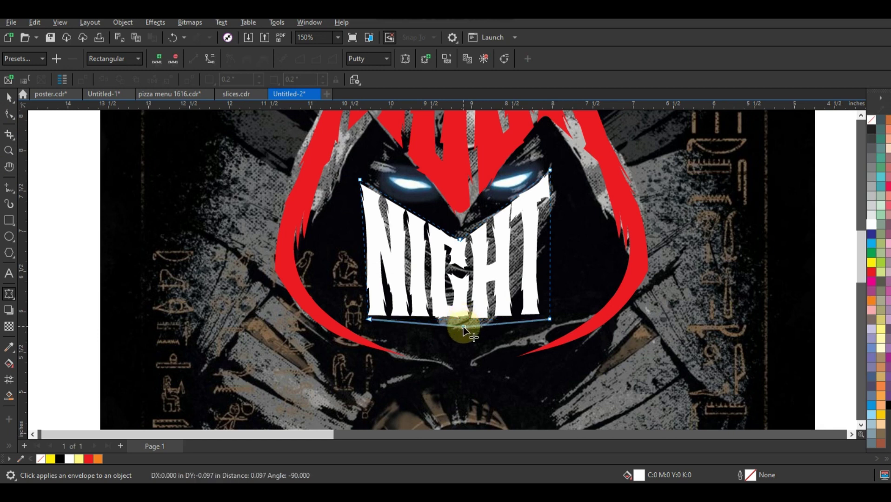
pyautogui.moveTo(550, 319); pyautogui.dragTo(545, 264)
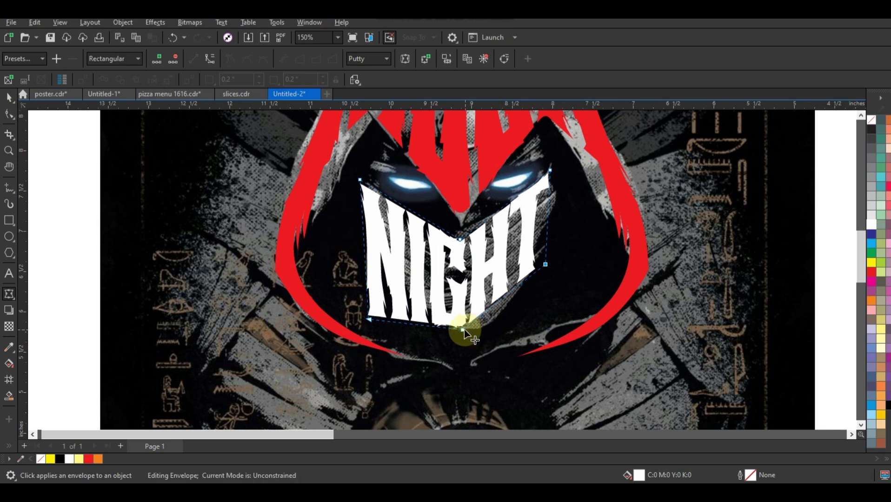
pyautogui.moveTo(463, 329); pyautogui.dragTo(467, 333)
pyautogui.moveTo(368, 321); pyautogui.dragTo(370, 264)
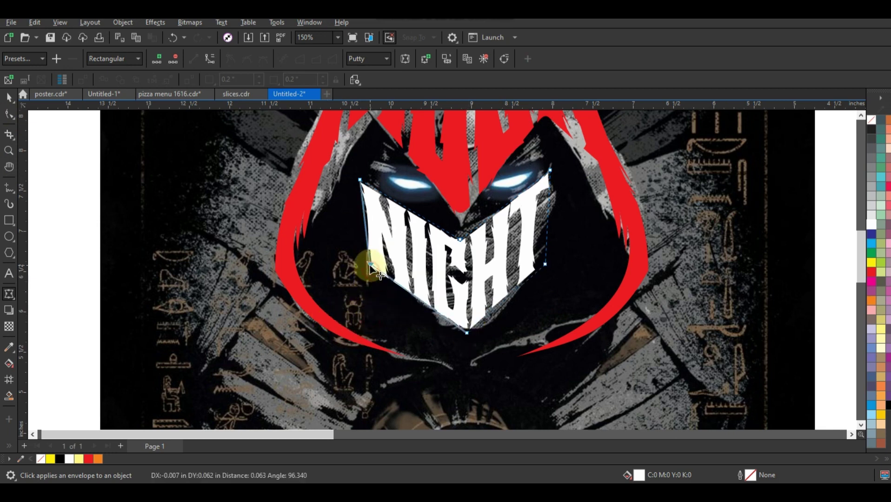
pyautogui.moveTo(467, 334); pyautogui.dragTo(460, 341)
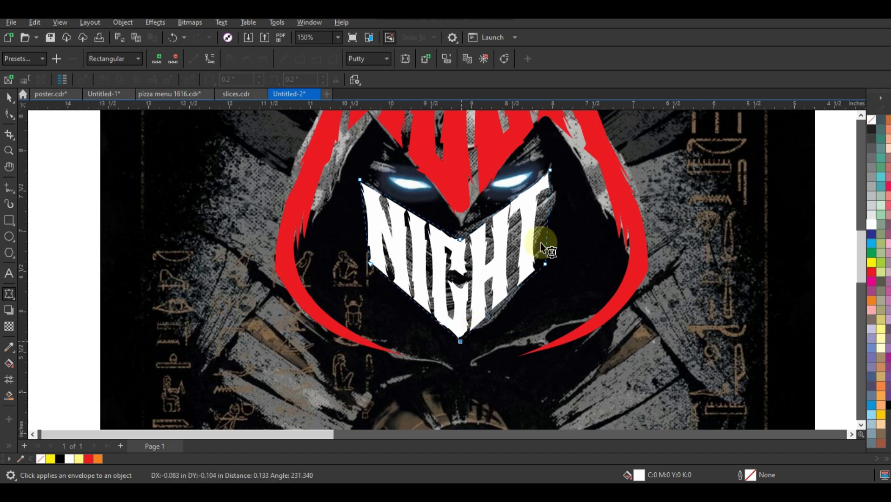
pyautogui.moveTo(553, 166); pyautogui.dragTo(552, 171)
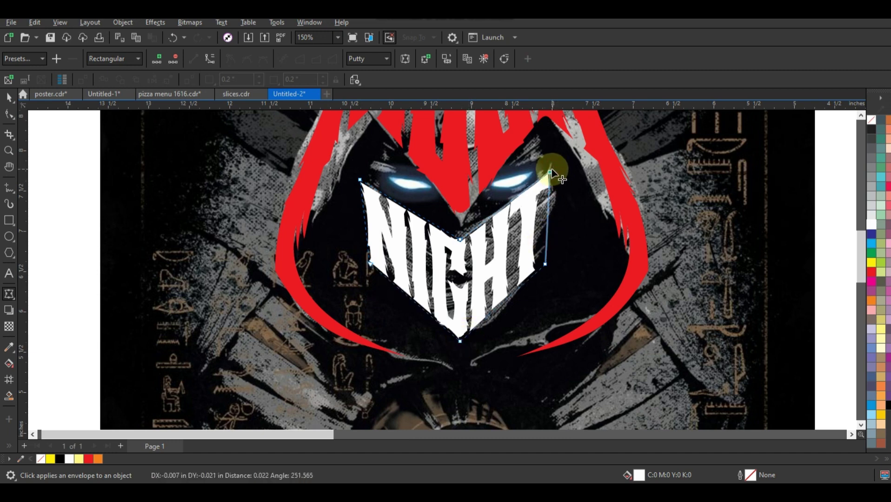
pyautogui.click(552, 272)
pyautogui.moveTo(547, 266); pyautogui.dragTo(548, 267)
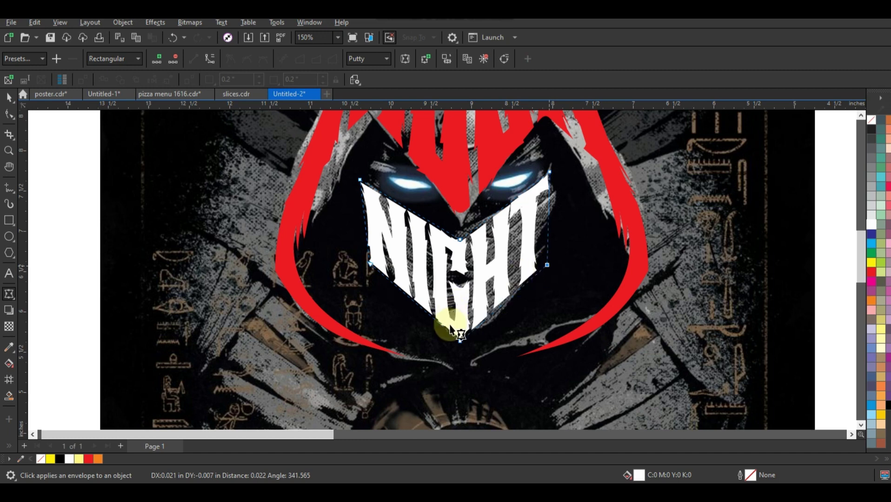
pyautogui.moveTo(459, 343); pyautogui.dragTo(462, 348)
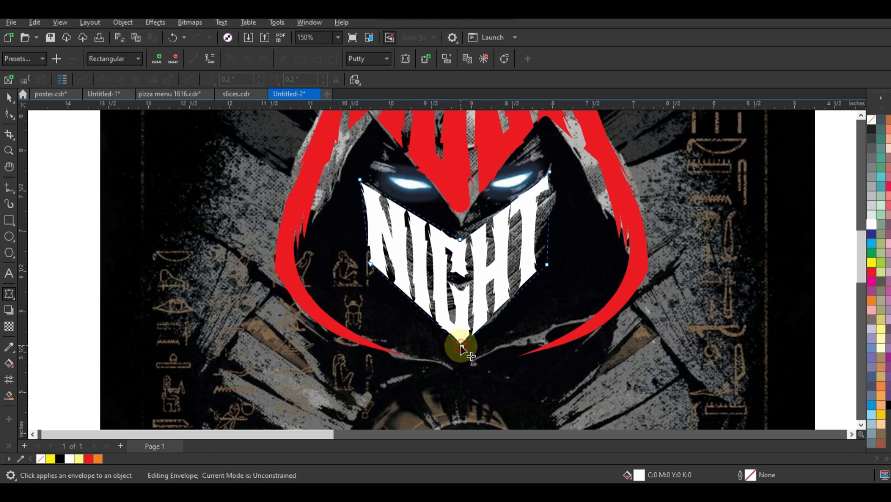
pyautogui.click(9, 97)
pyautogui.scroll(-2, 573, 291)
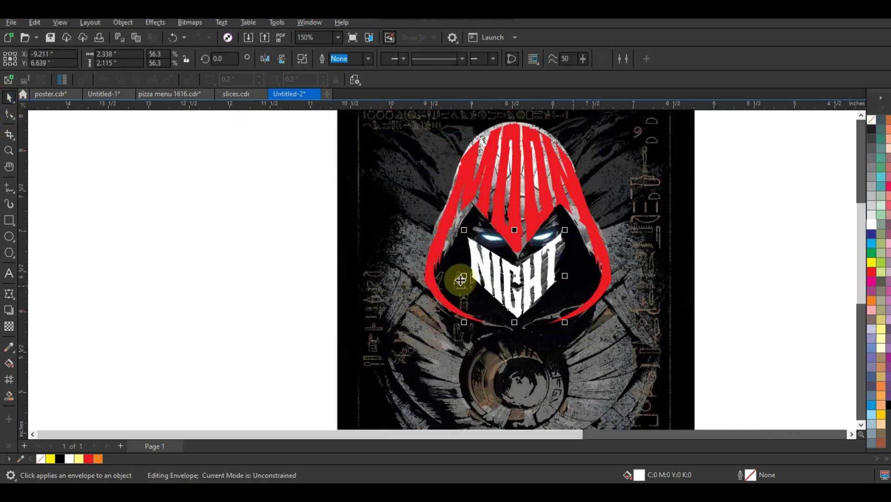
pyautogui.scroll(-2, 414, 277)
# Draw a square left of the poster and fill it black.
pyautogui.click(8, 220)
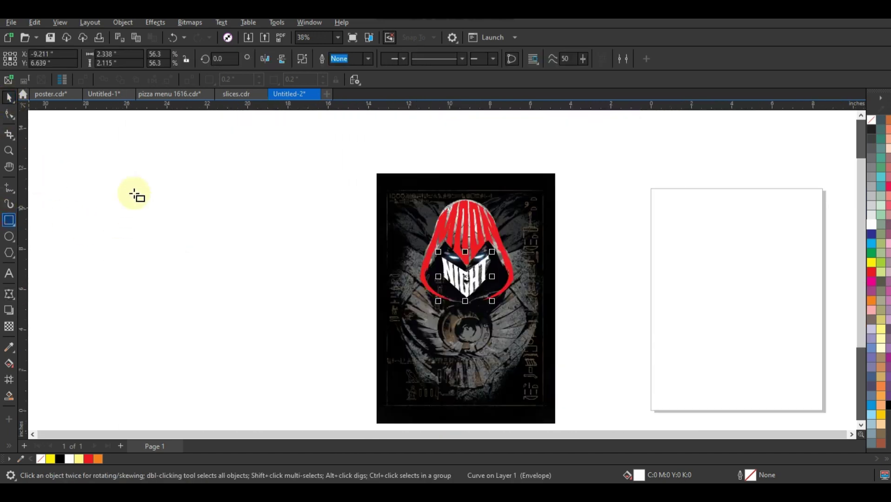
pyautogui.moveTo(134, 194)
pyautogui.mouseDown()
pyautogui.moveTo(265, 346)
pyautogui.moveTo(315, 377)
pyautogui.mouseUp()
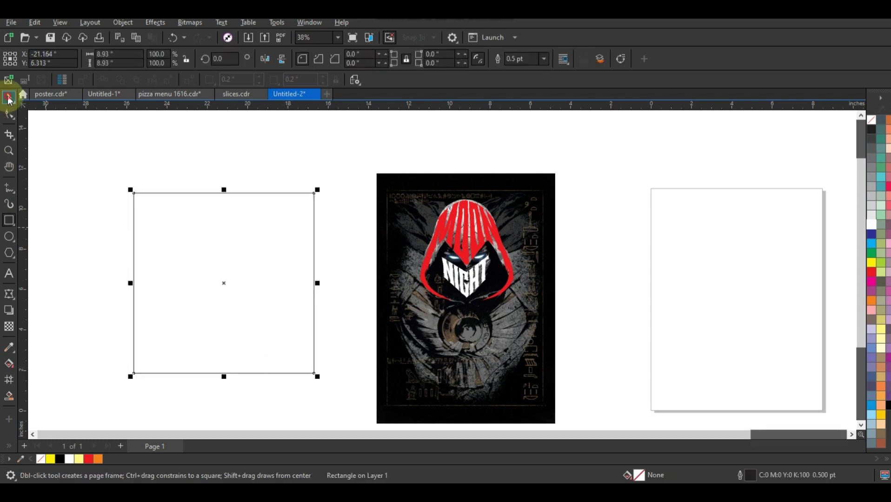
pyautogui.click(9, 97)
pyautogui.click(888, 405)
# Move the hood and NIGHT artwork onto the black square, fill it white, and enlarge NIGHT slightly.
pyautogui.moveTo(602, 183); pyautogui.dragTo(379, 310)
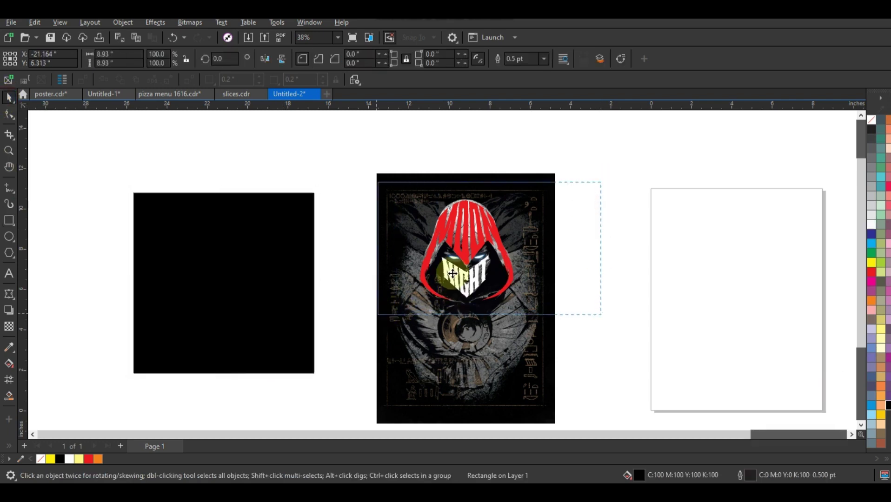
pyautogui.moveTo(461, 257); pyautogui.dragTo(218, 267)
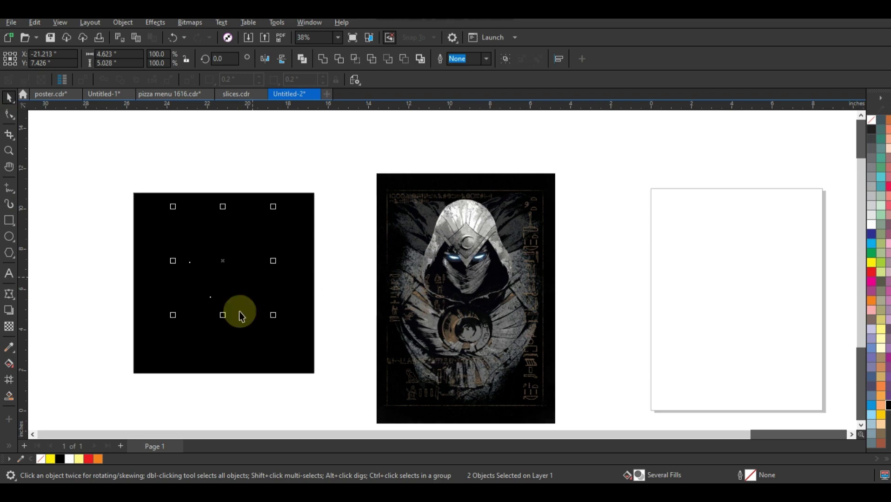
pyautogui.click(71, 459)
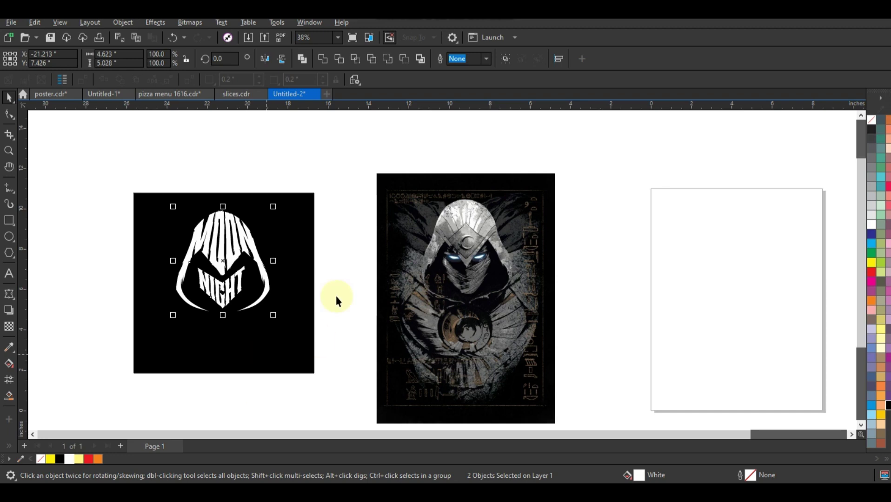
pyautogui.click(217, 318)
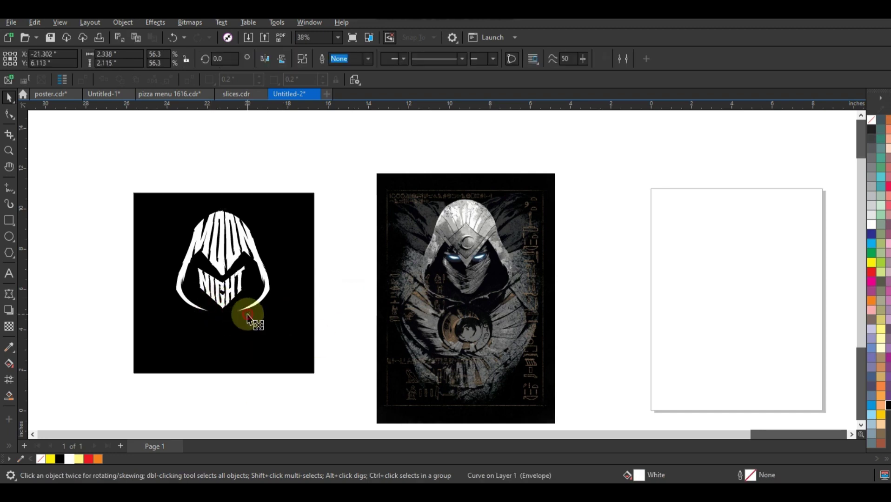
pyautogui.moveTo(249, 316); pyautogui.dragTo(250, 318)
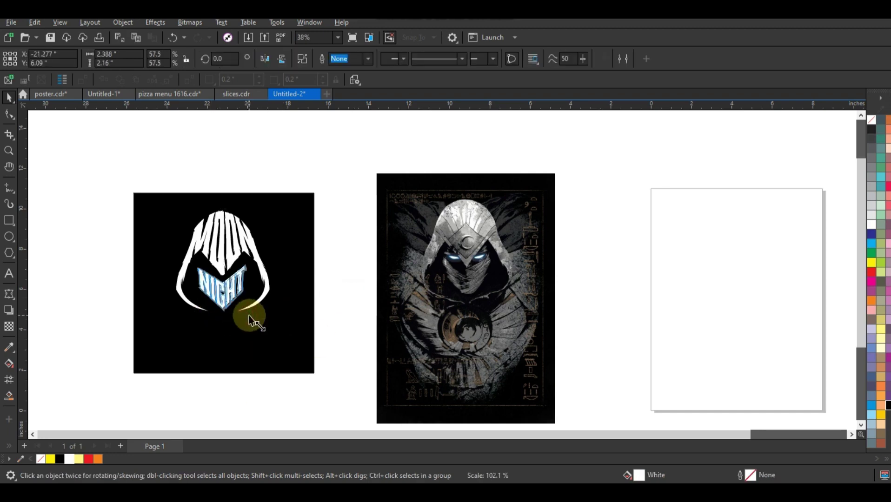
# Enlarge the small eye to about 124% and combine both eyes into one curve.
pyautogui.click(14, 152)
pyautogui.moveTo(430, 241); pyautogui.dragTo(511, 275)
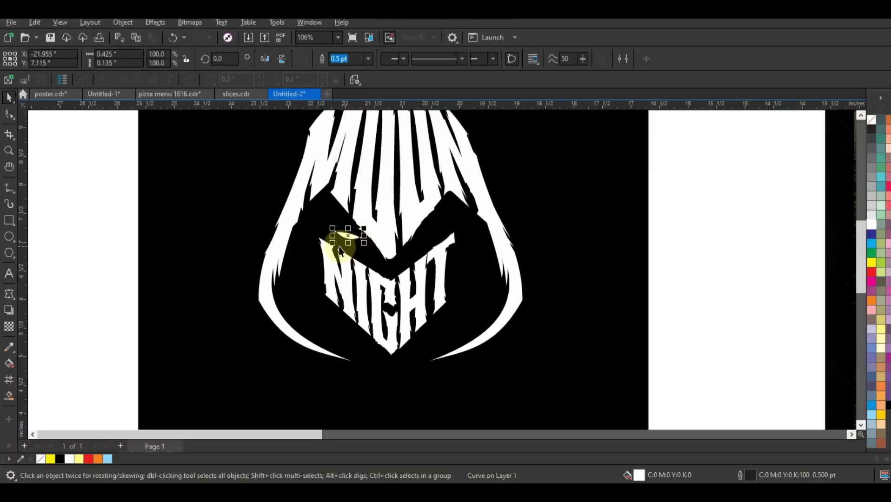
pyautogui.moveTo(334, 245)
pyautogui.mouseDown()
pyautogui.moveTo(326, 249)
pyautogui.moveTo(424, 240)
pyautogui.mouseUp()
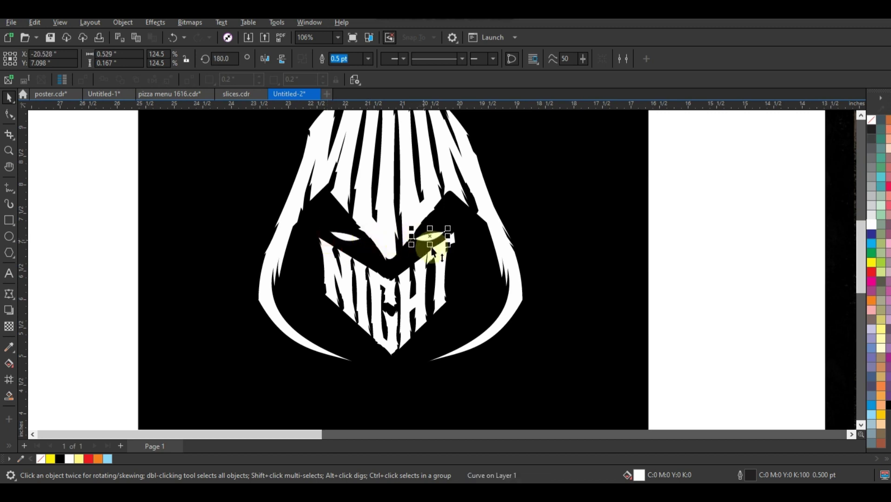
pyautogui.keyDown('shift'); pyautogui.click(348, 238); pyautogui.keyUp('shift')
pyautogui.click(320, 55)
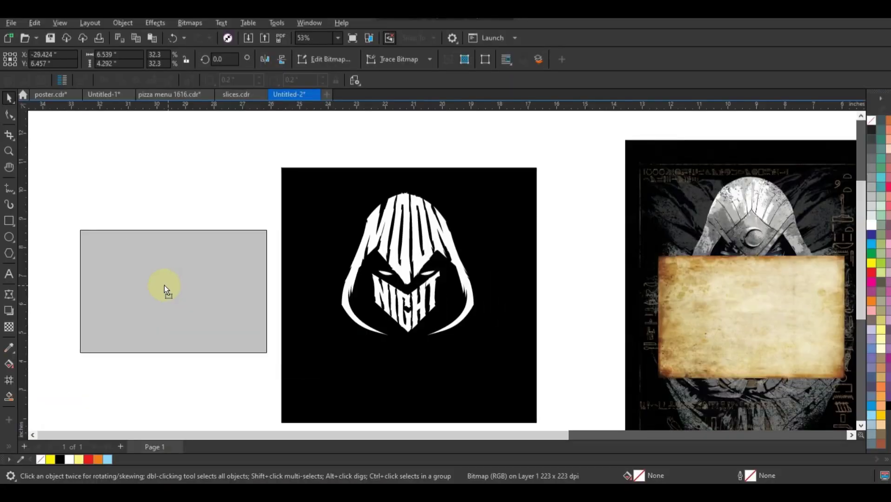
# Convert the paper texture to a Grayscale (8-bit) bitmap.
pyautogui.click(165, 285)
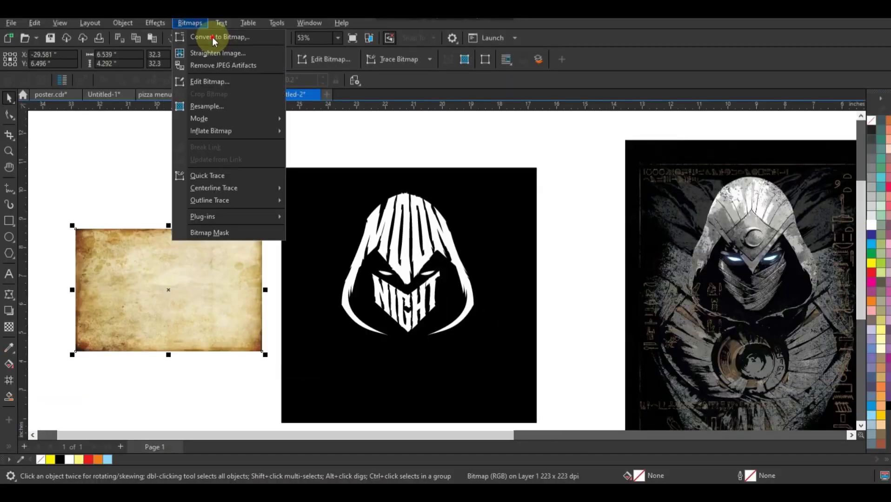
pyautogui.click(212, 36)
pyautogui.click(442, 217)
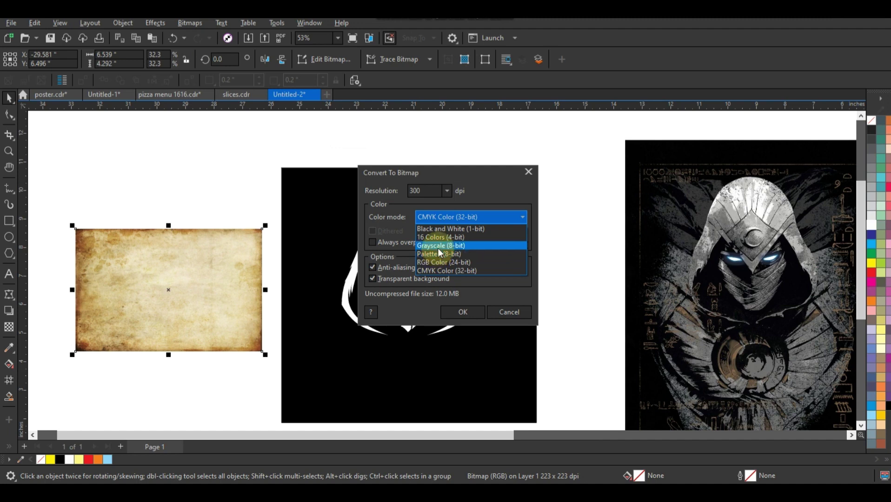
pyautogui.click(438, 245)
pyautogui.click(458, 311)
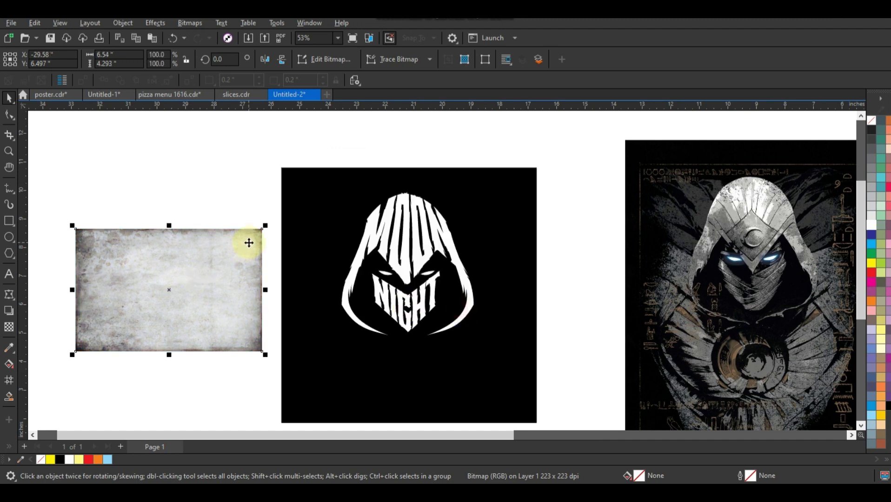
# Enlarge the texture from its corner and fill all the logo pieces red.
pyautogui.moveTo(265, 226); pyautogui.dragTo(318, 188)
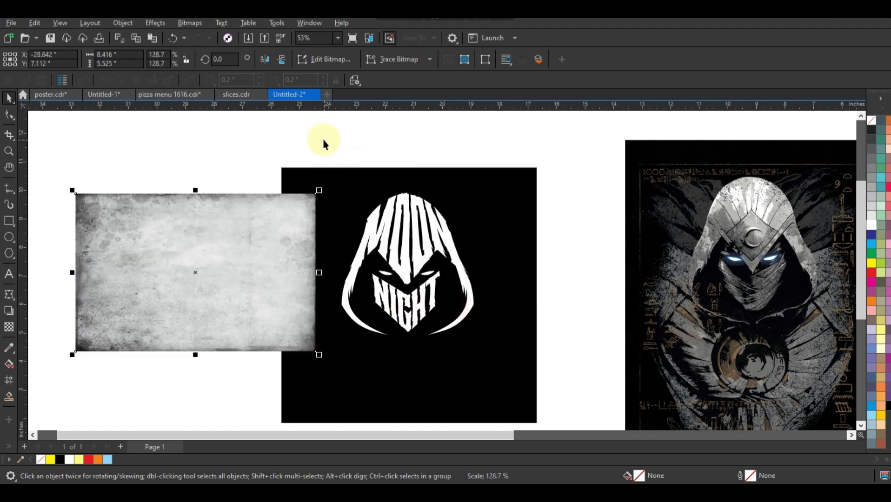
pyautogui.moveTo(324, 140)
pyautogui.mouseDown()
pyautogui.moveTo(455, 329)
pyautogui.moveTo(489, 350)
pyautogui.mouseUp()
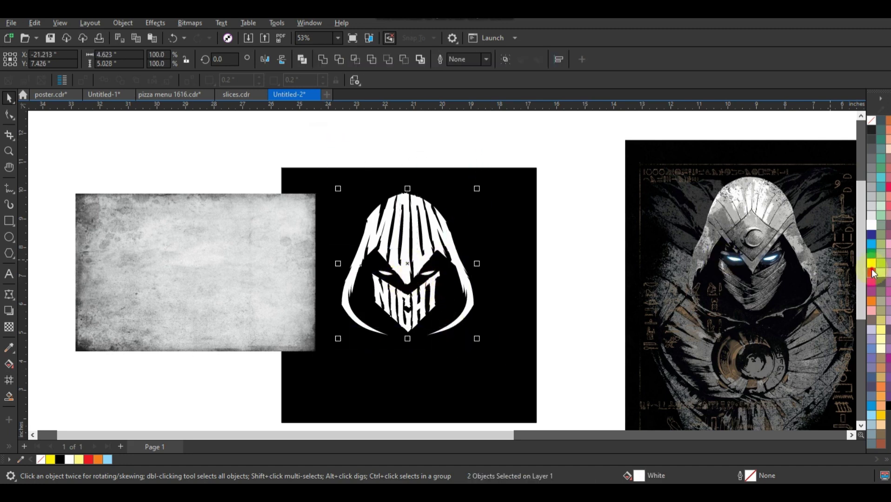
pyautogui.click(872, 273)
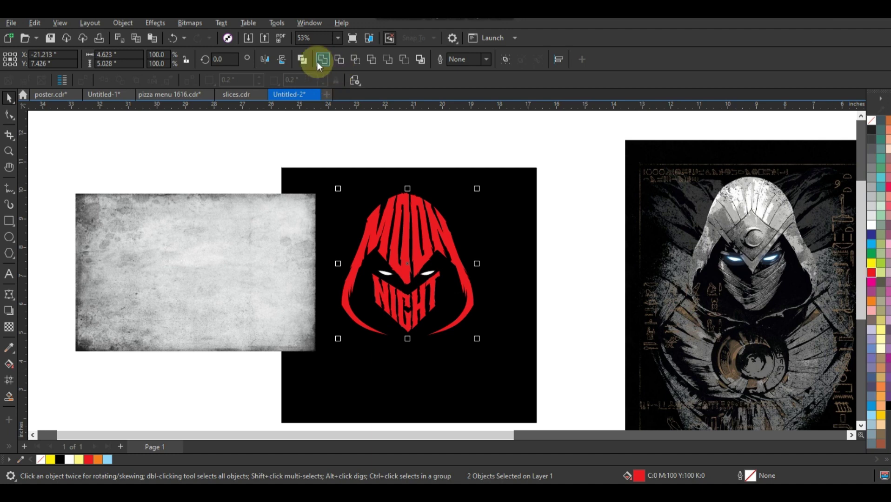
# Weld the logo pieces into one shape and move the enlarged texture over the black square.
pyautogui.click(321, 60)
pyautogui.click(304, 208)
pyautogui.moveTo(328, 183); pyautogui.dragTo(334, 181)
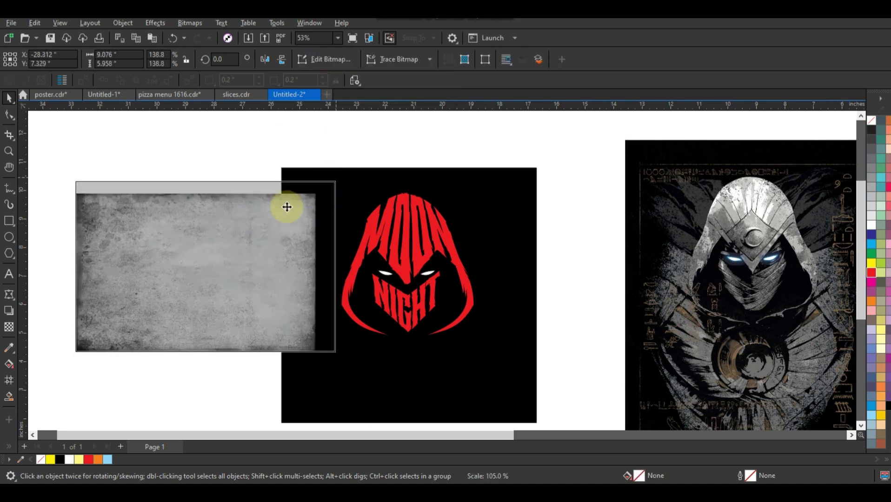
pyautogui.moveTo(288, 207); pyautogui.dragTo(456, 212)
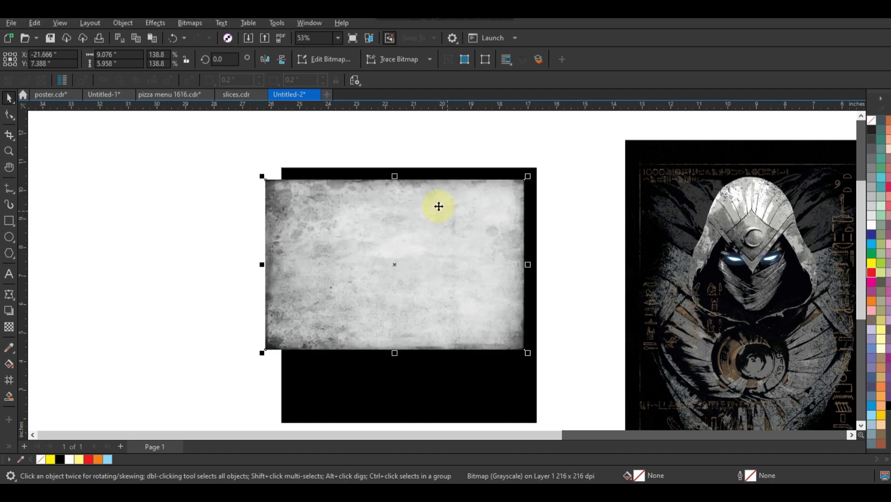
pyautogui.hotkey('shift', 'F2')
pyautogui.moveTo(677, 271); pyautogui.dragTo(648, 271)
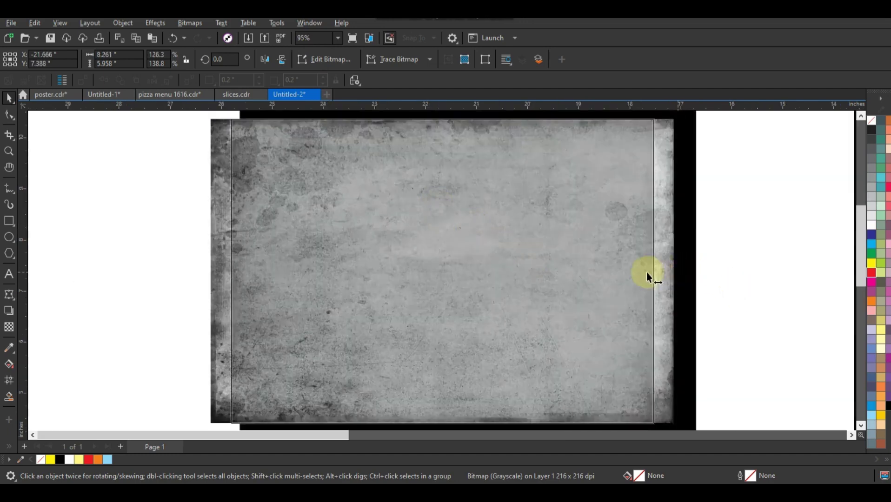
# Rotate the texture 270°, position it over the logo, and trim its size and width.
pyautogui.click(501, 227)
pyautogui.moveTo(649, 117); pyautogui.dragTo(488, 329)
pyautogui.moveTo(563, 197); pyautogui.dragTo(589, 242)
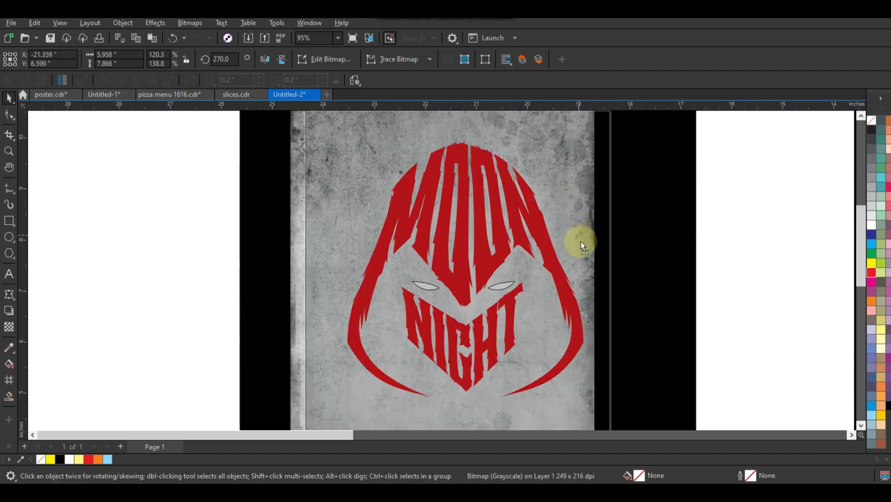
pyautogui.click(609, 139)
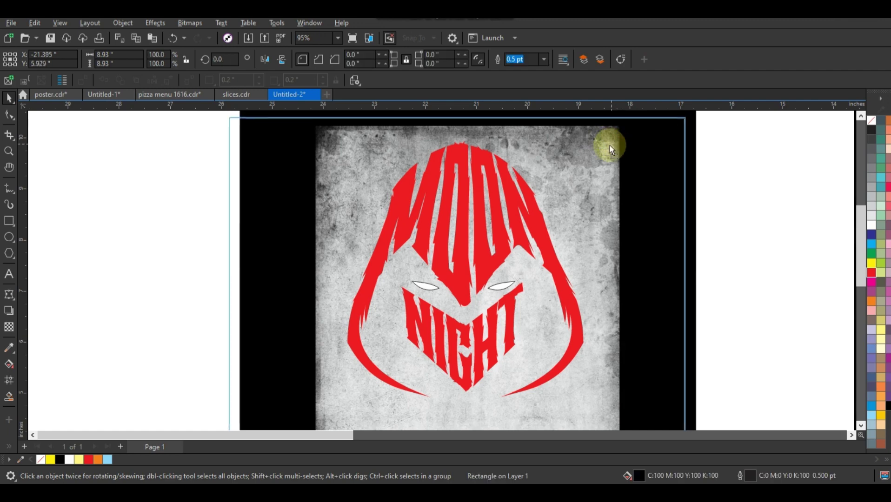
pyautogui.click(607, 136)
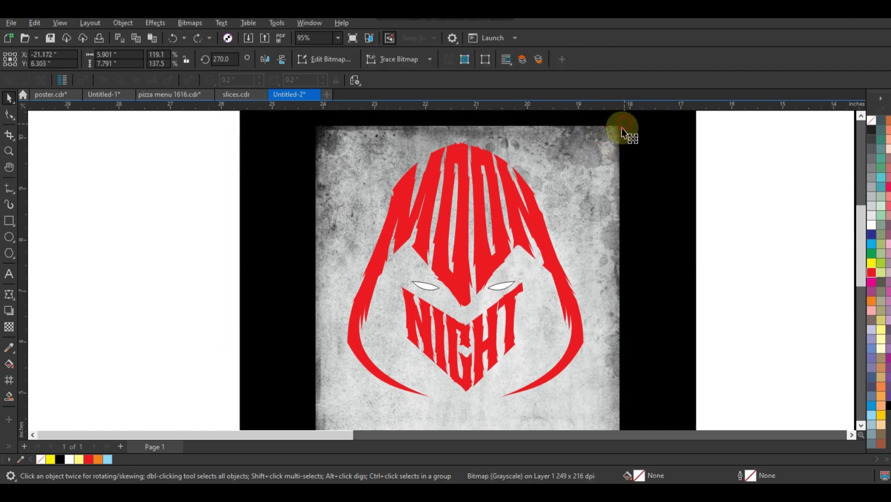
pyautogui.moveTo(622, 128); pyautogui.dragTo(613, 136)
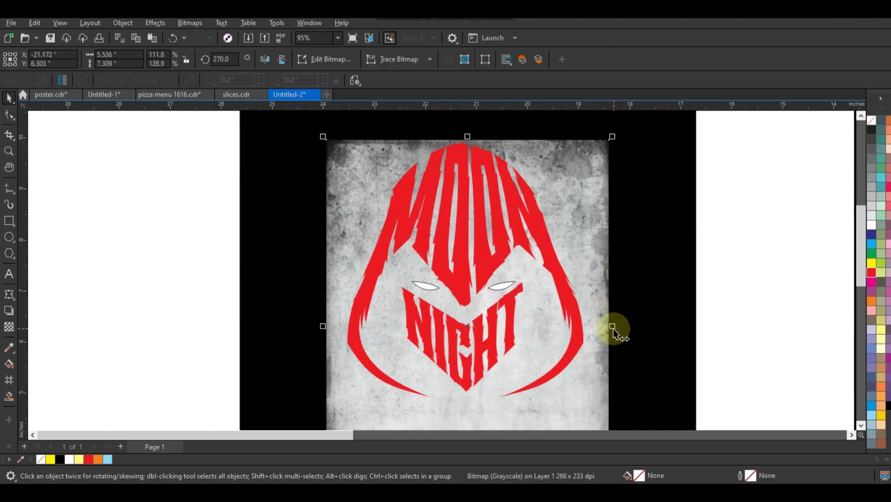
pyautogui.moveTo(612, 327); pyautogui.dragTo(592, 327)
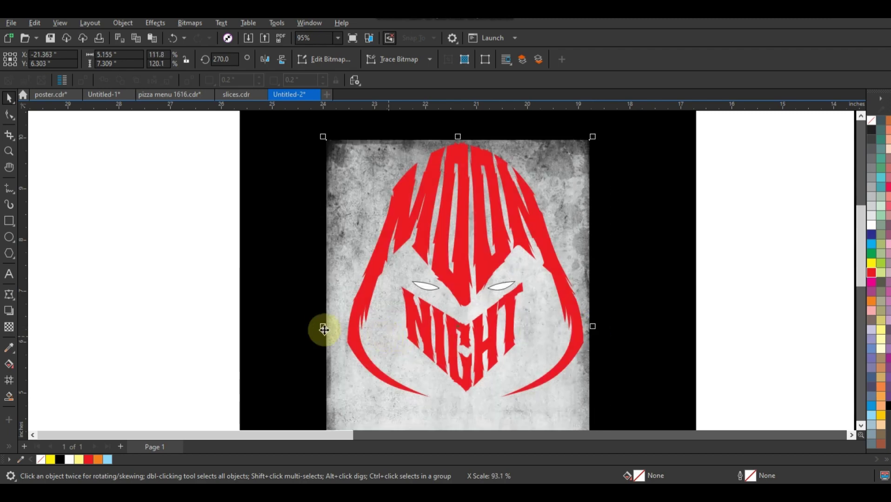
pyautogui.moveTo(324, 330); pyautogui.dragTo(339, 327)
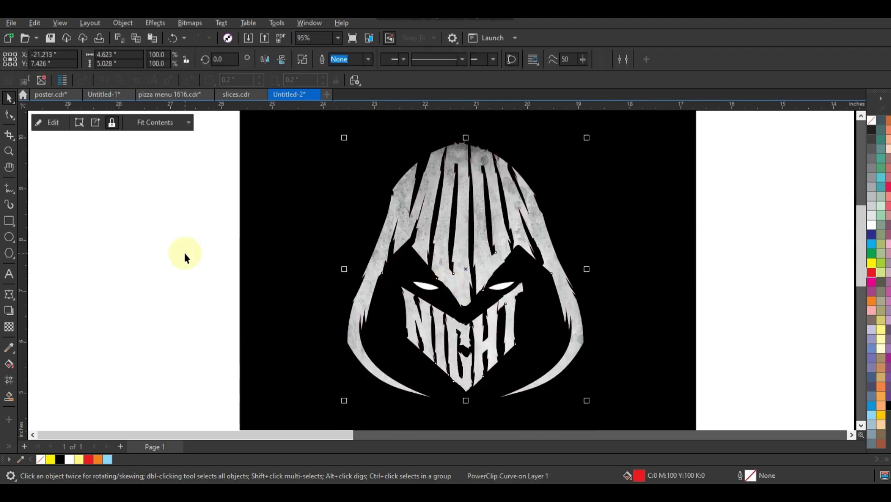
# PowerClip the texture inside the logo shape and fill the eyes light blue.
pyautogui.click(166, 254)
pyautogui.click(497, 290)
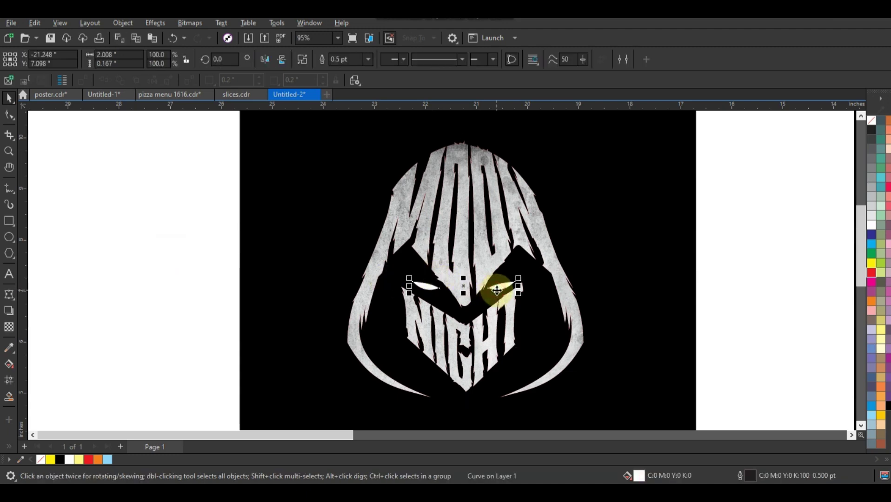
pyautogui.click(872, 415)
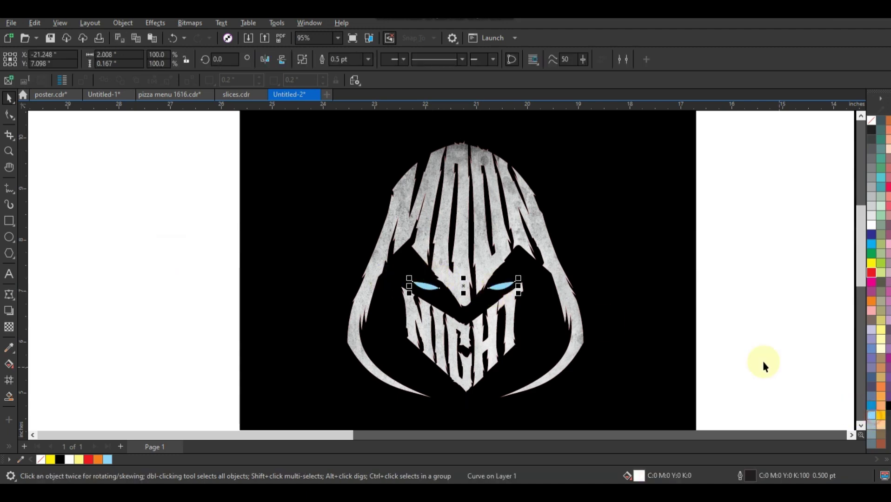
pyautogui.rightClick(870, 124)
pyautogui.click(858, 132)
# Select the textured logo with its eyes and enlarge it to about 130%.
pyautogui.click(634, 205)
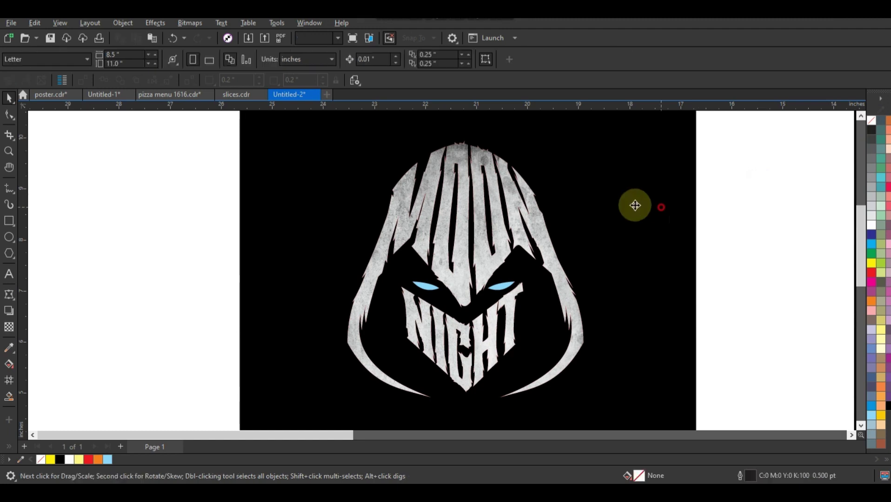
pyautogui.scroll(-2, 634, 214)
pyautogui.click(636, 245)
pyautogui.moveTo(665, 165); pyautogui.dragTo(410, 310)
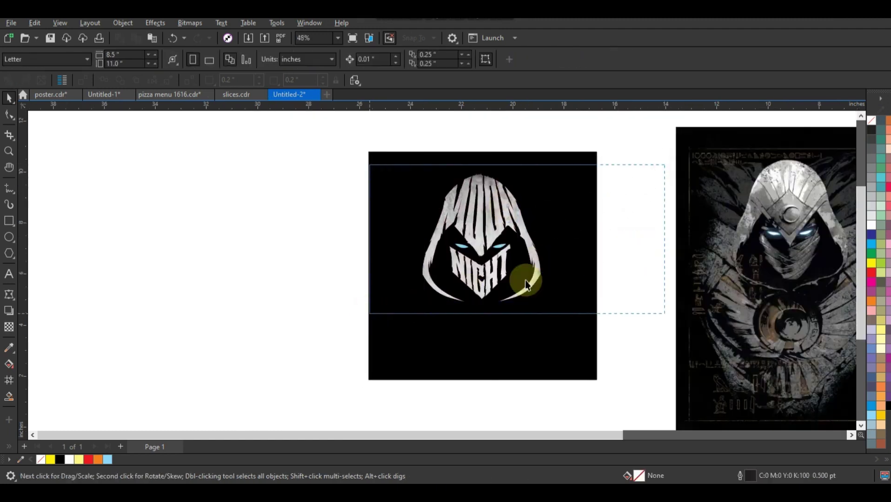
pyautogui.rightClick(857, 126)
pyautogui.click(854, 130)
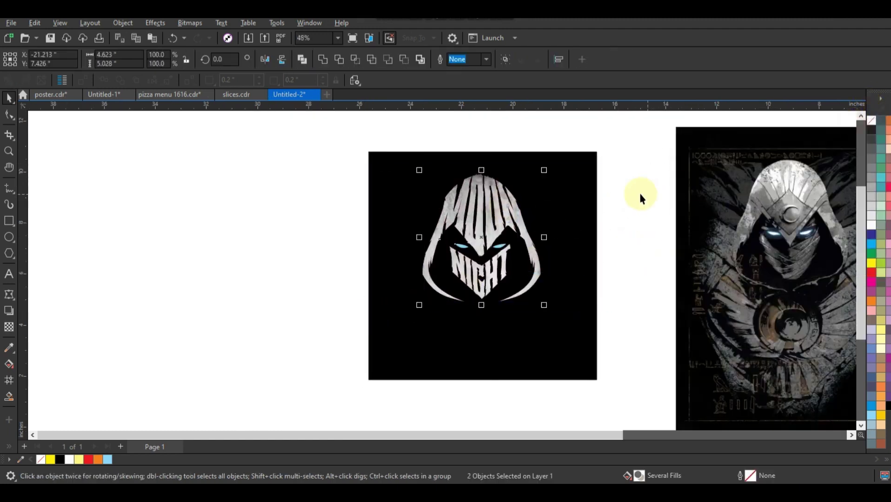
pyautogui.moveTo(641, 173); pyautogui.dragTo(382, 318)
pyautogui.click(539, 280)
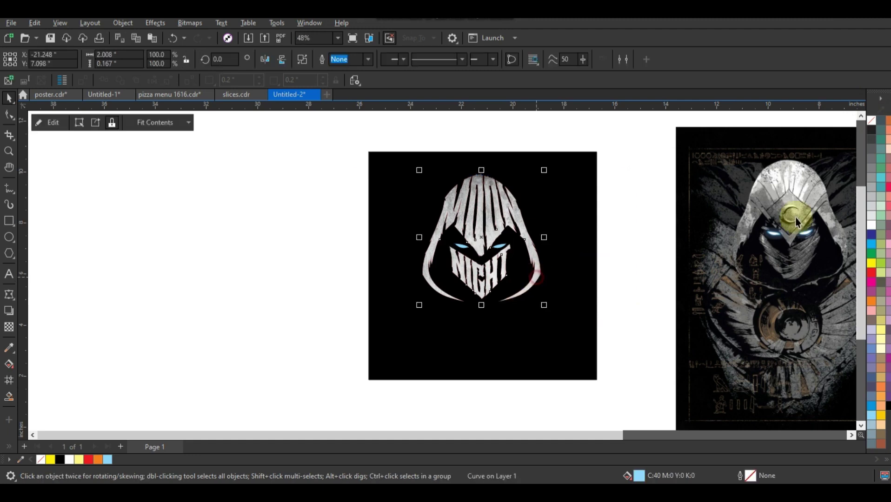
pyautogui.rightClick(871, 125)
pyautogui.click(847, 130)
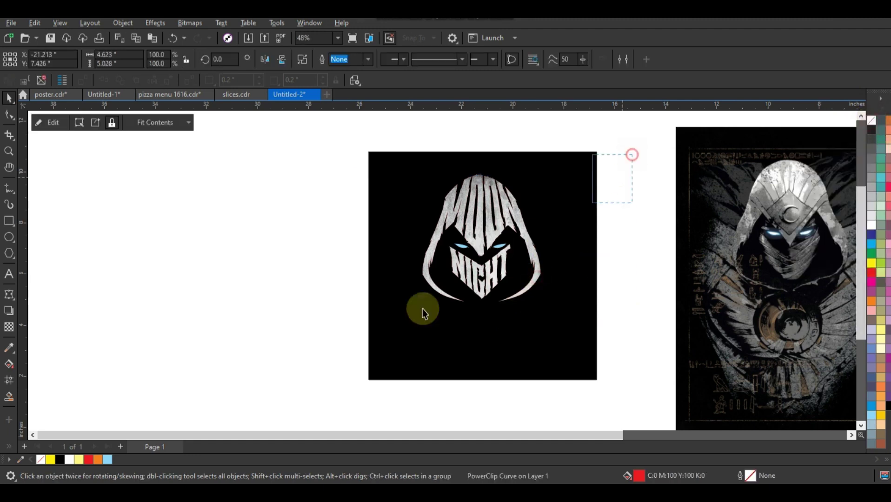
pyautogui.moveTo(423, 309)
pyautogui.mouseDown()
pyautogui.moveTo(545, 330)
pyautogui.moveTo(558, 318)
pyautogui.mouseUp()
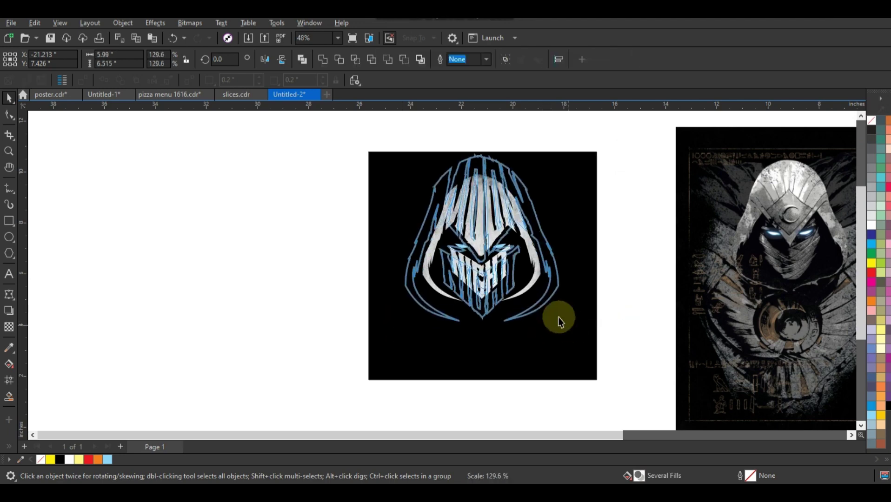
# Centre the logo on the black square and preview the design full screen.
pyautogui.keyDown('shift'); pyautogui.click(532, 256); pyautogui.keyUp('shift')
pyautogui.press('c')
pyautogui.press('e')
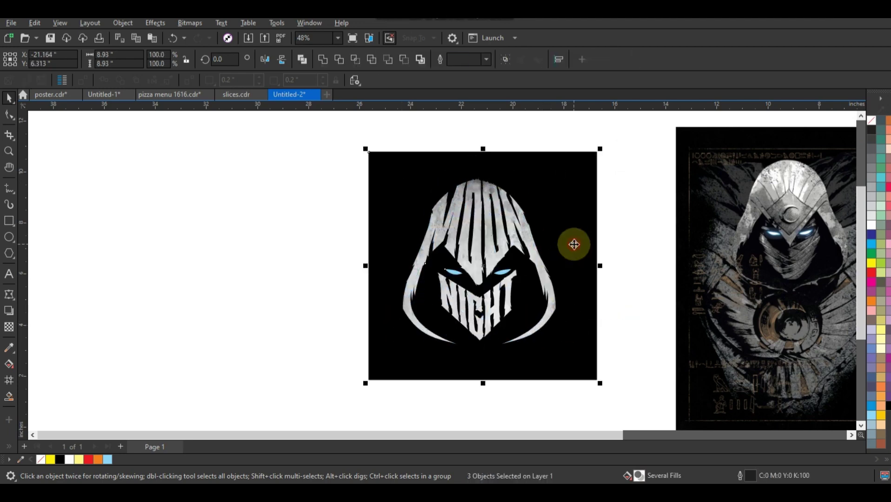
pyautogui.hotkey('shift', 'F2')
pyautogui.press('F9')
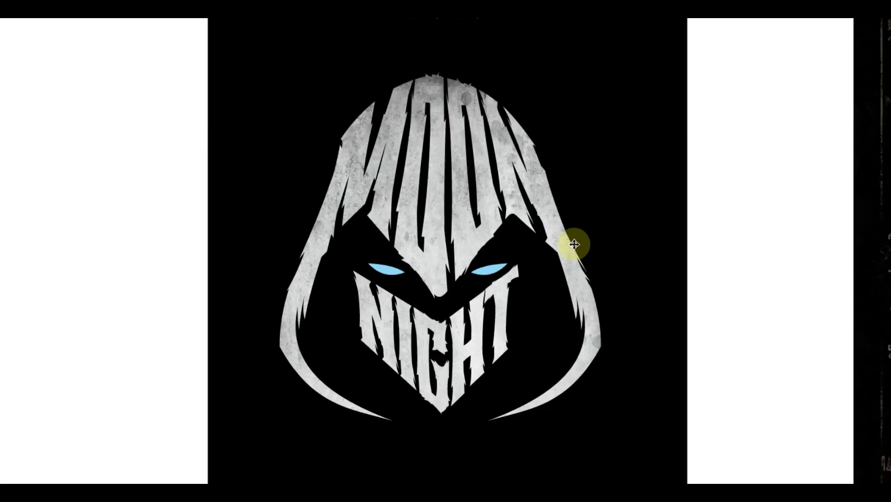